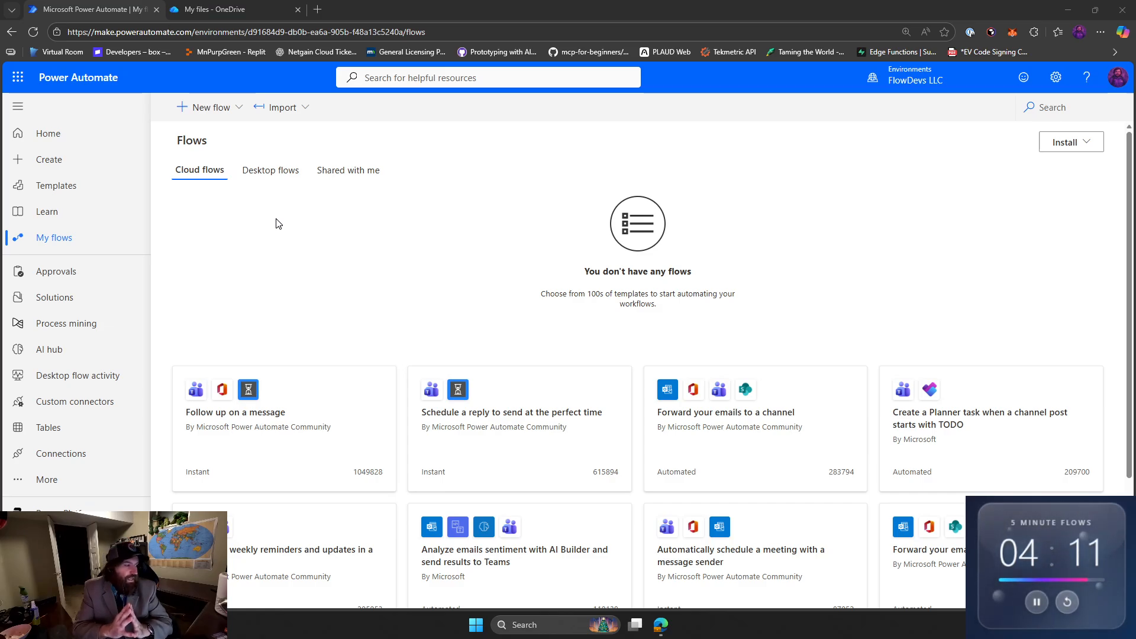
Start a new automated cloud flow from blank, skipping the flow name and trigger selection.
click(200, 106)
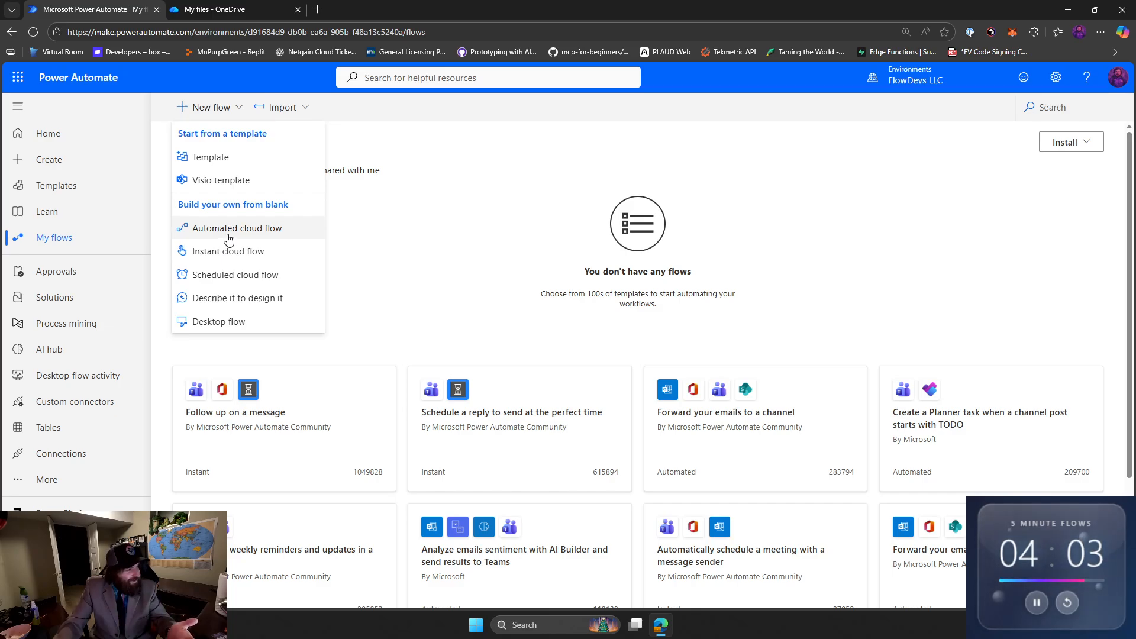
click(229, 231)
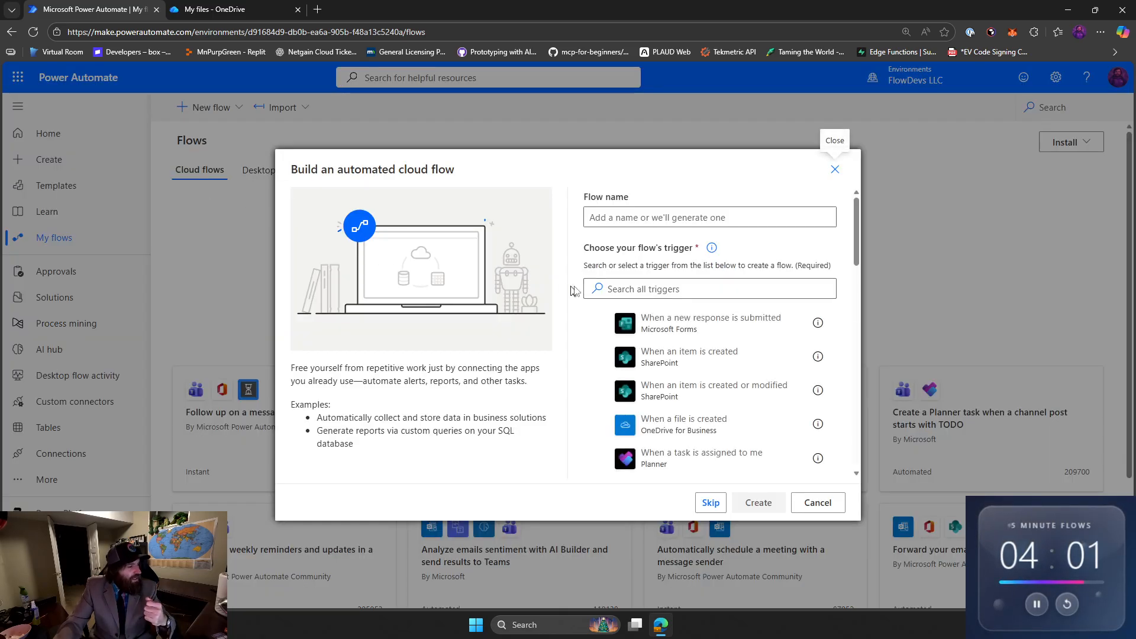
click(711, 502)
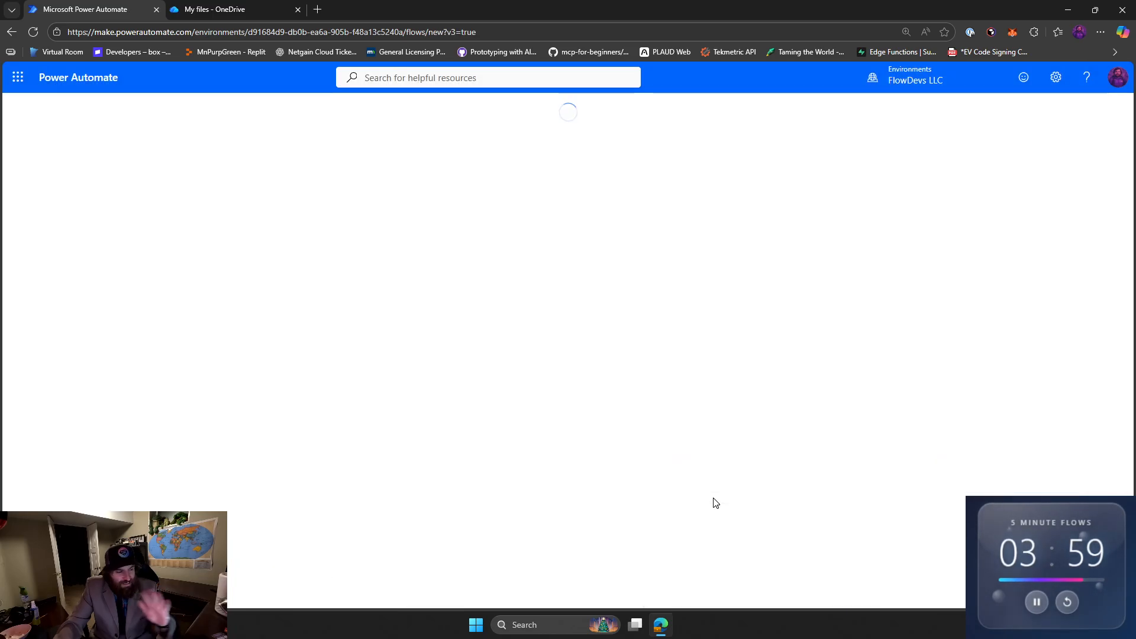
Rename the untitled flow as "Save Attachments".
click(109, 106)
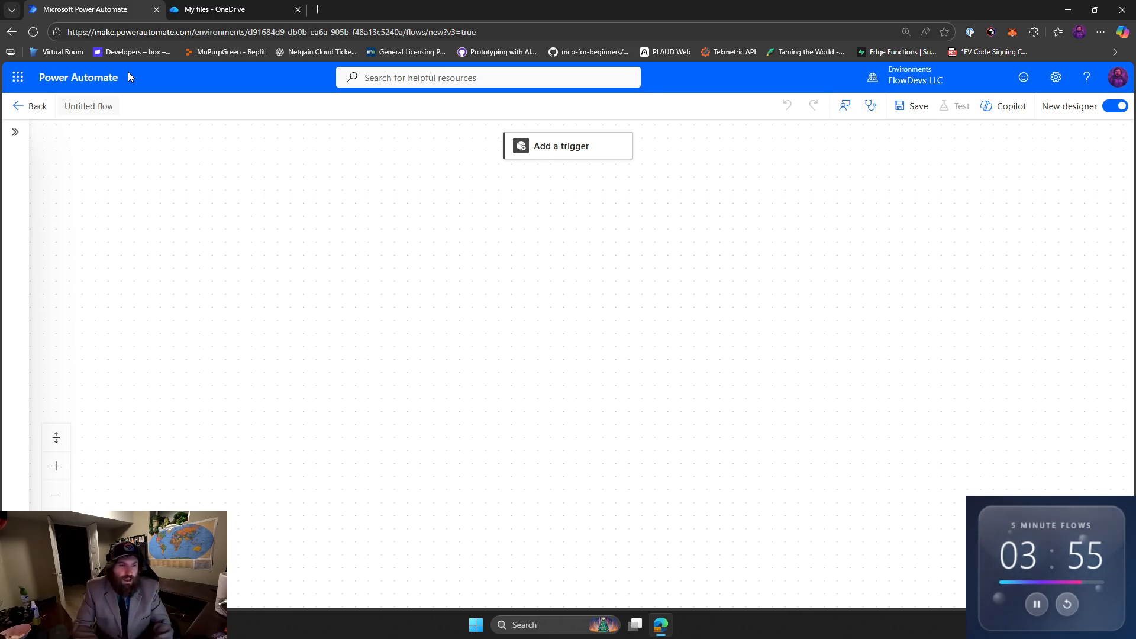
key(ctrl+a)
key(BackSpace)
text(Save)
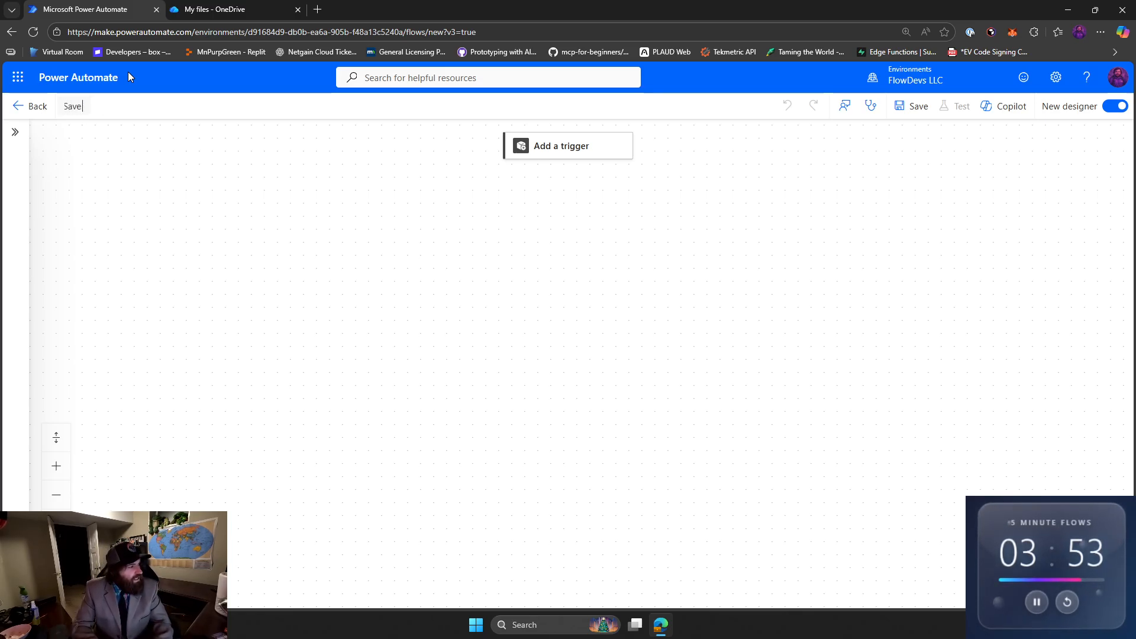
text( Attachments)
key(Return)
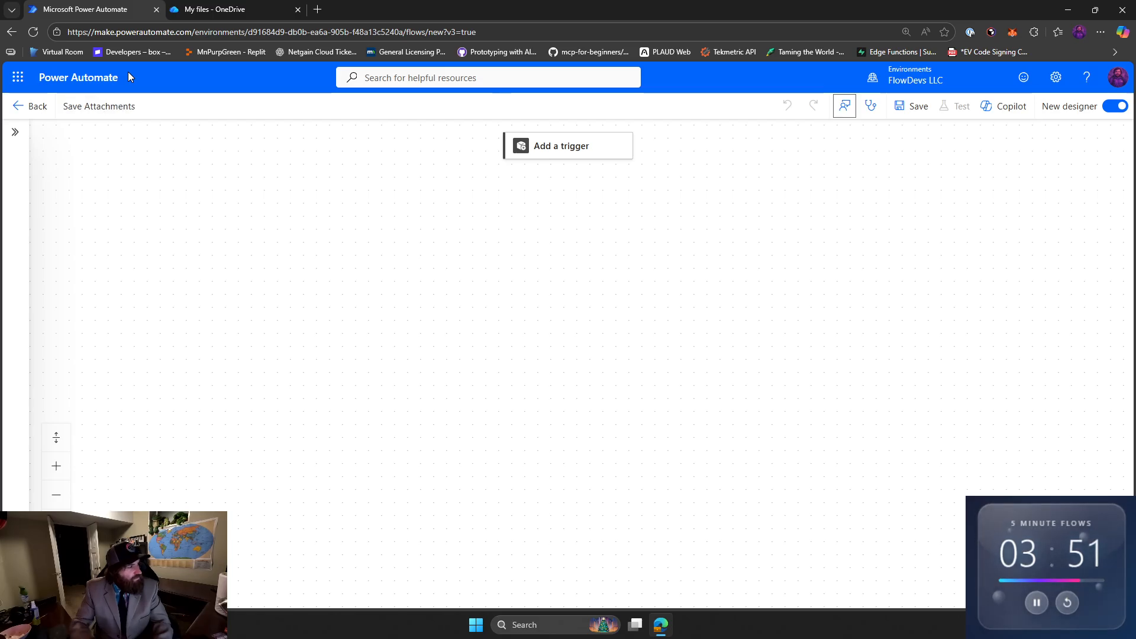
Search triggers for "when email arrives" and add the Office 365 Outlook trigger "When a new email arrives (V3)".
click(578, 155)
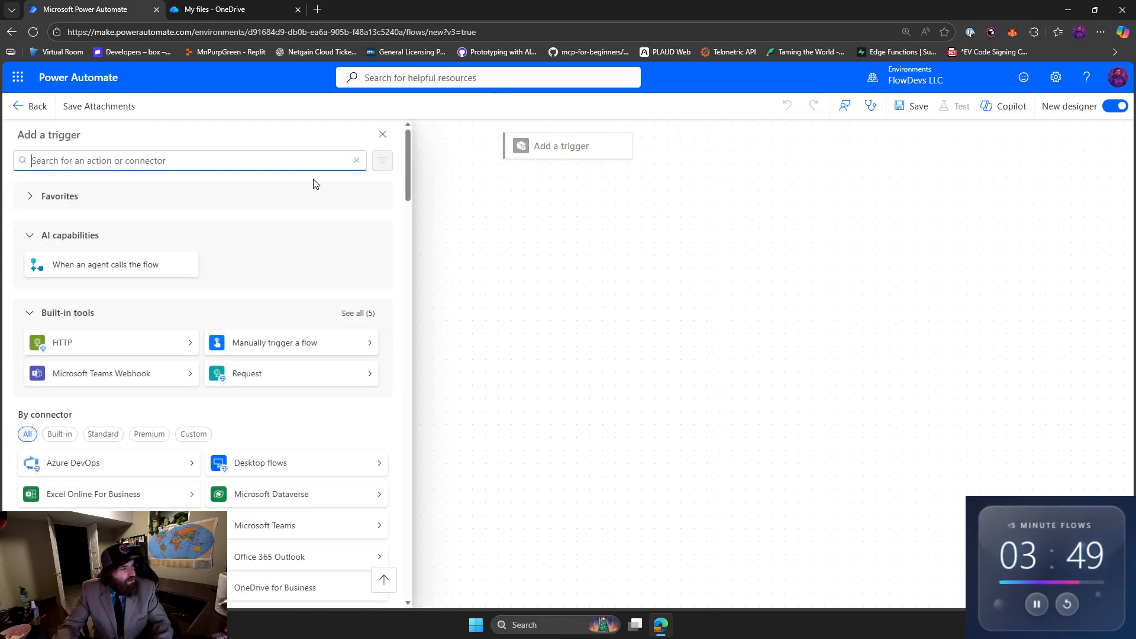
text(when e)
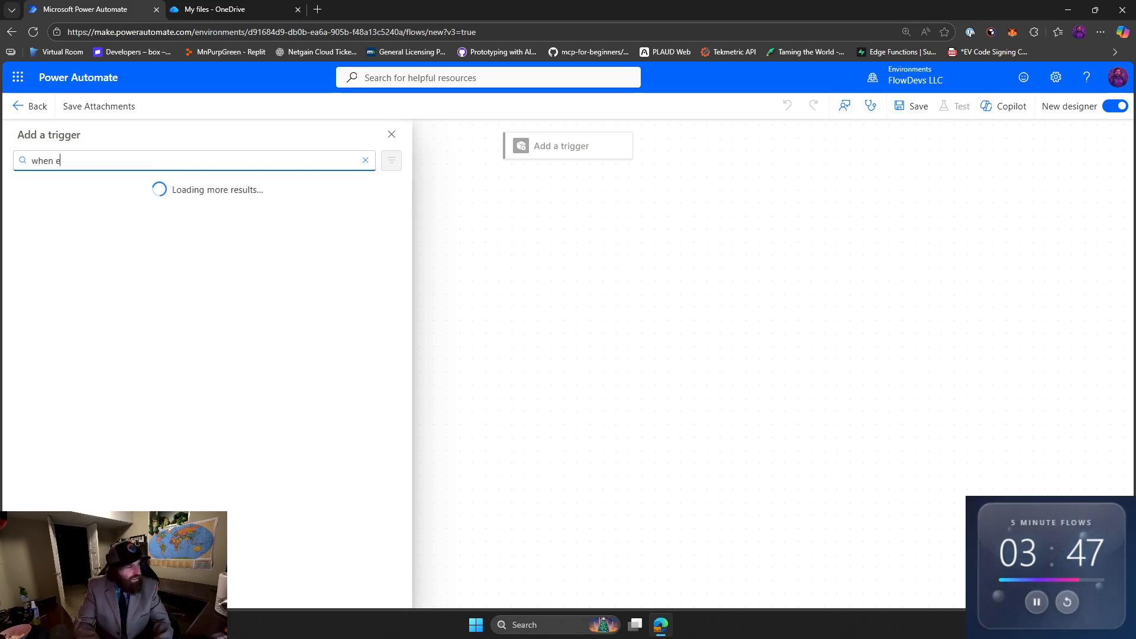
text(mail arrives)
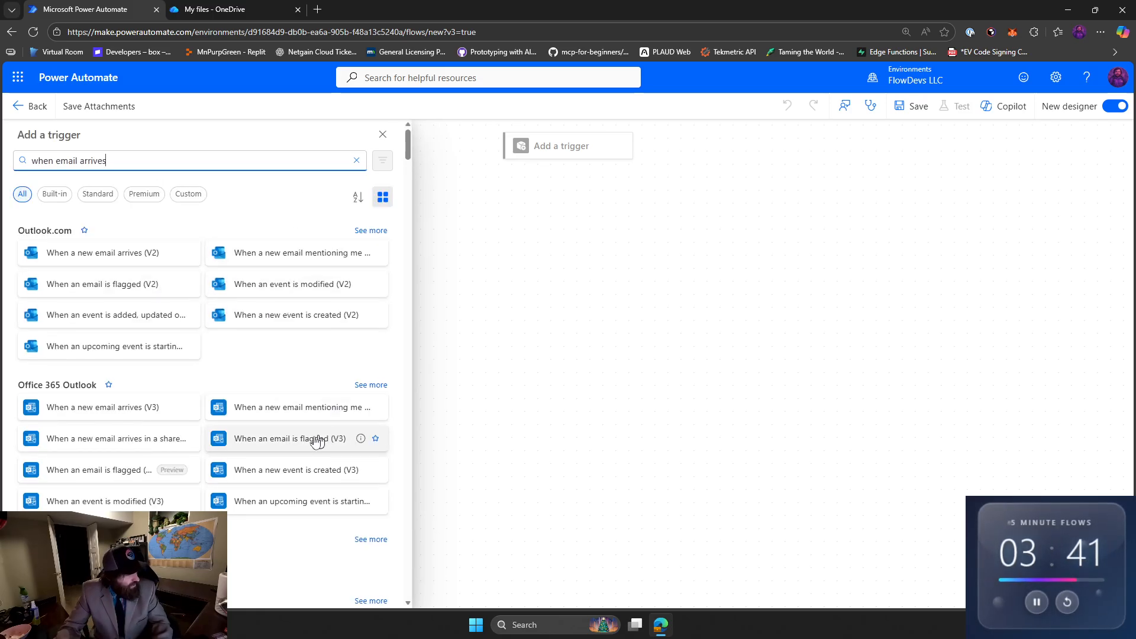
click(130, 416)
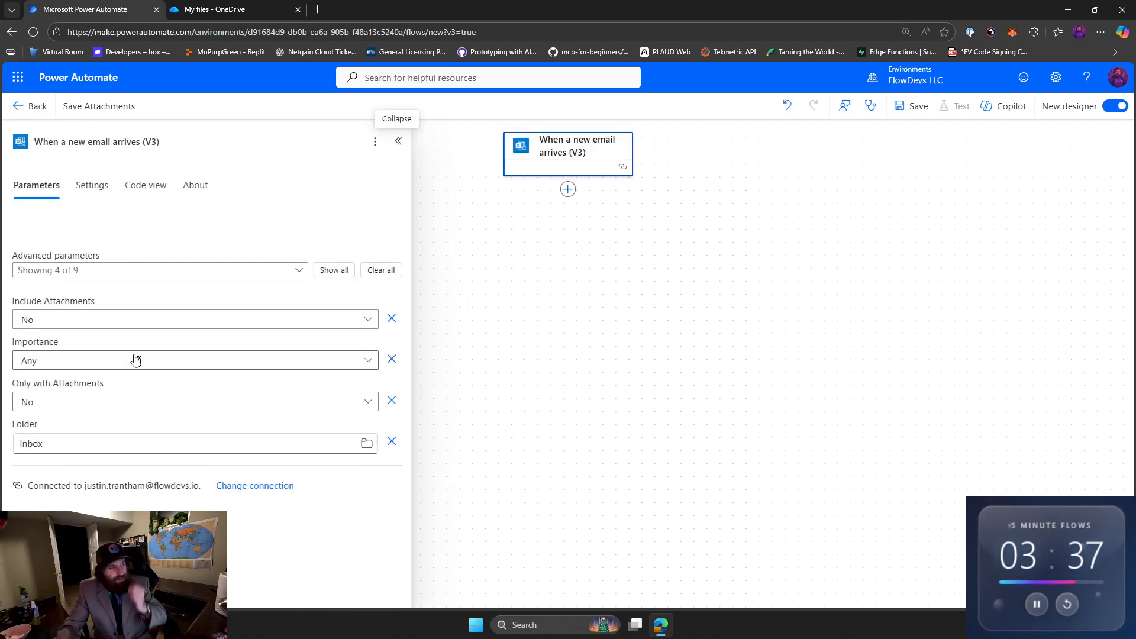
Set both Include Attachments and Only with Attachments to Yes in the email trigger.
click(113, 326)
click(114, 386)
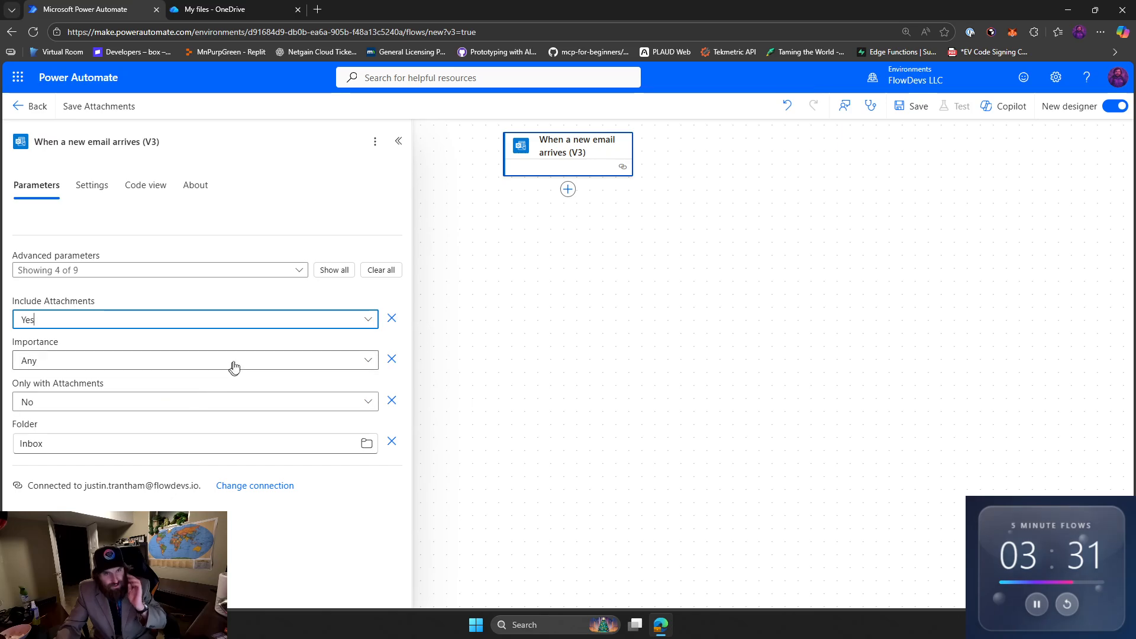
click(190, 400)
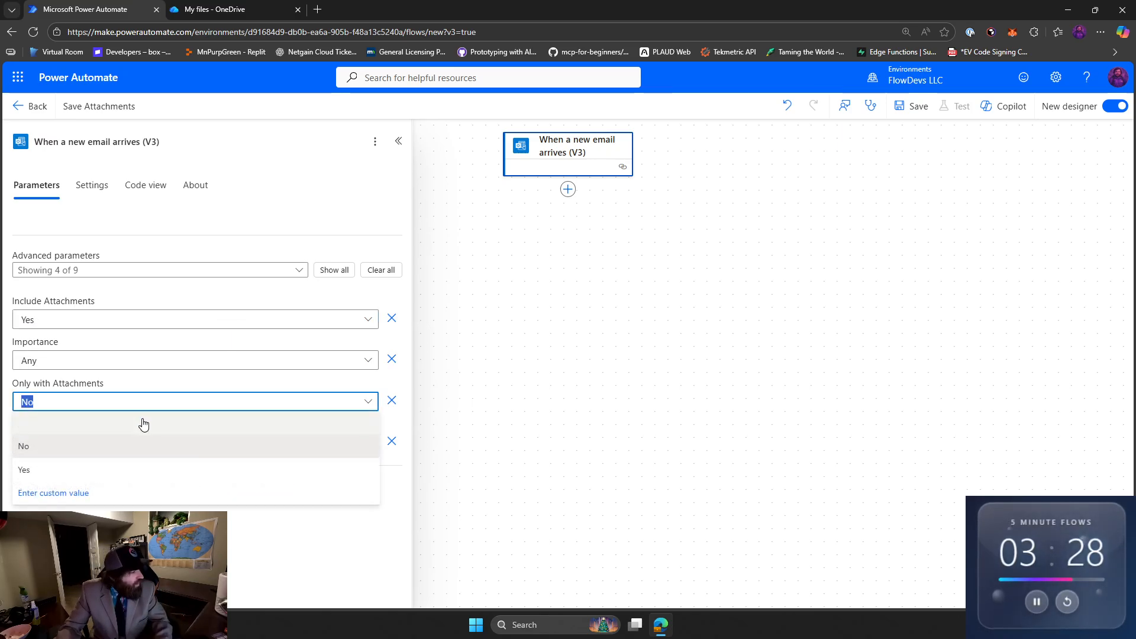
click(123, 465)
click(638, 235)
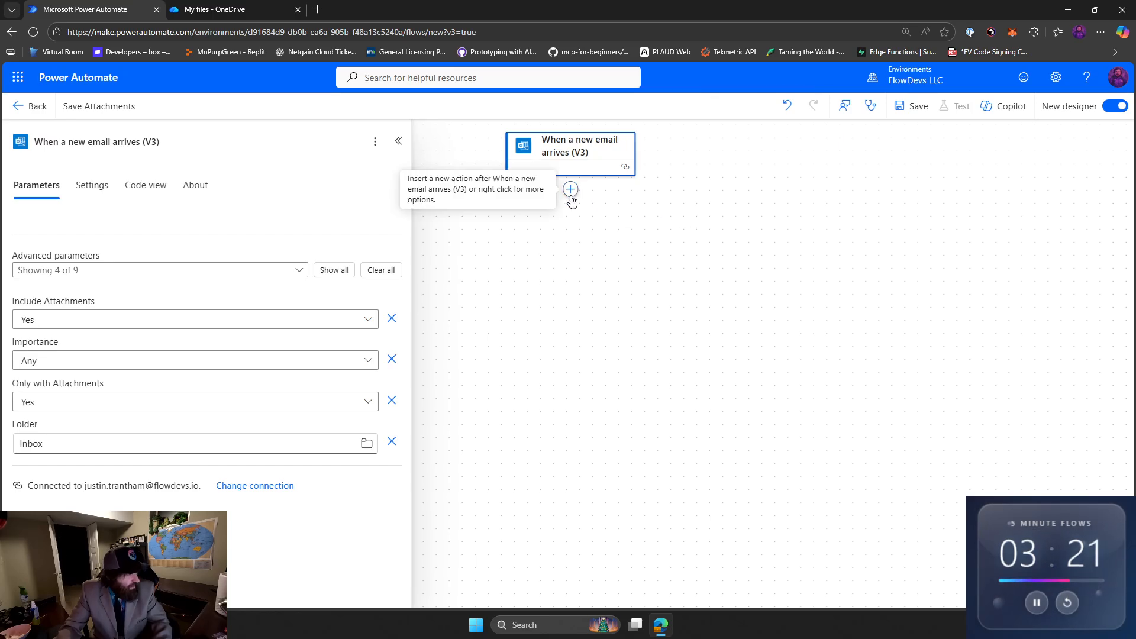
Search for "save file" and add the OneDrive for Business Create file action after the email trigger.
click(571, 195)
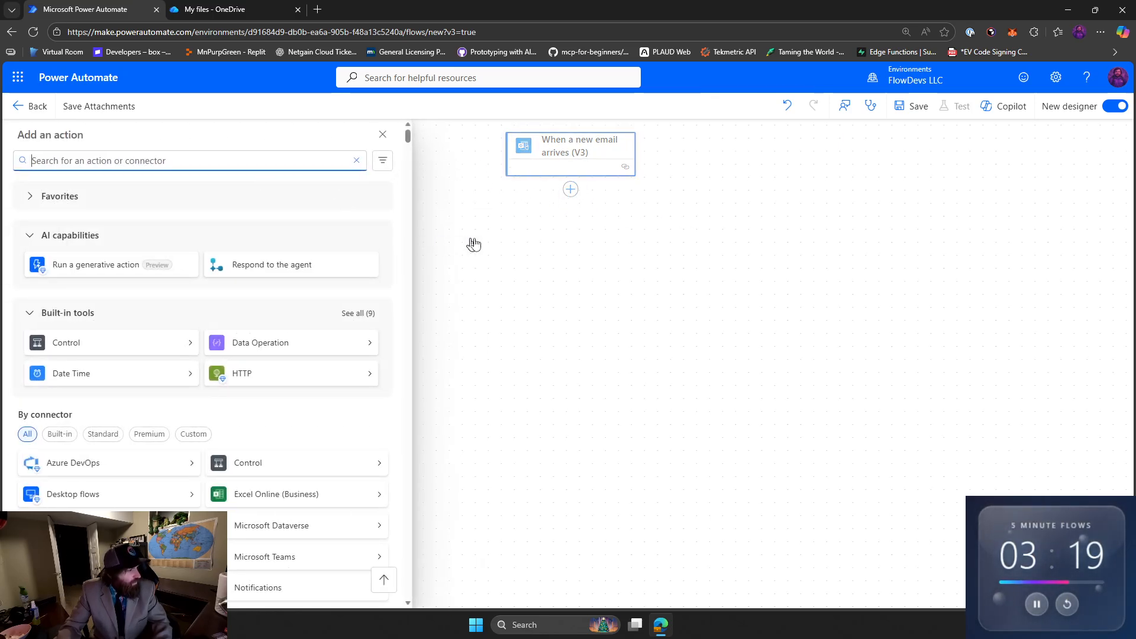
text(save)
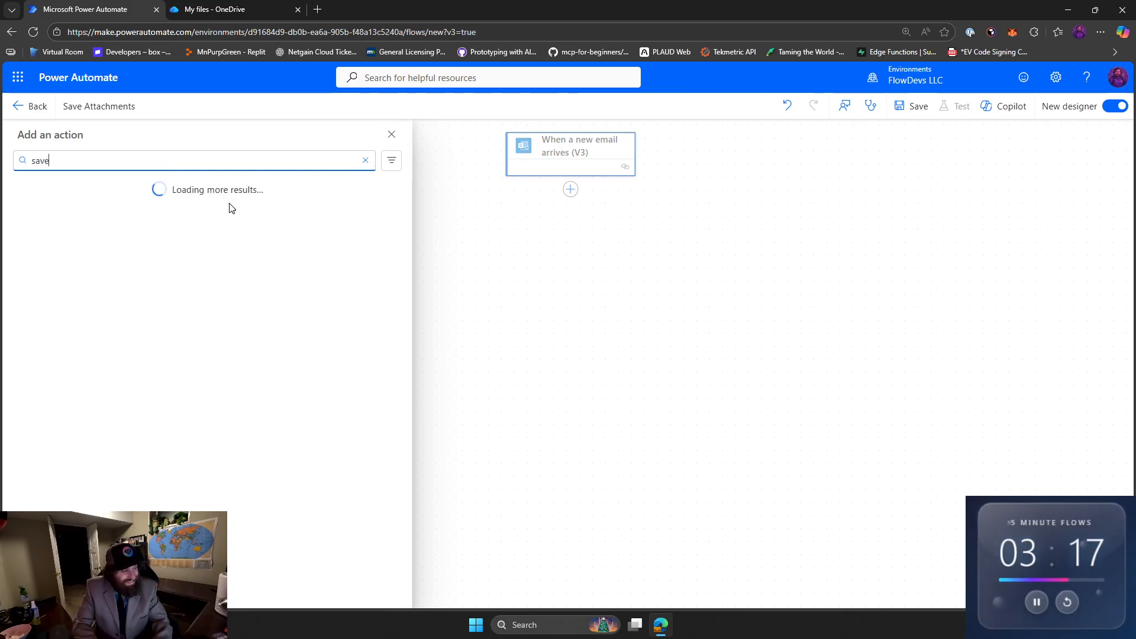
text( file)
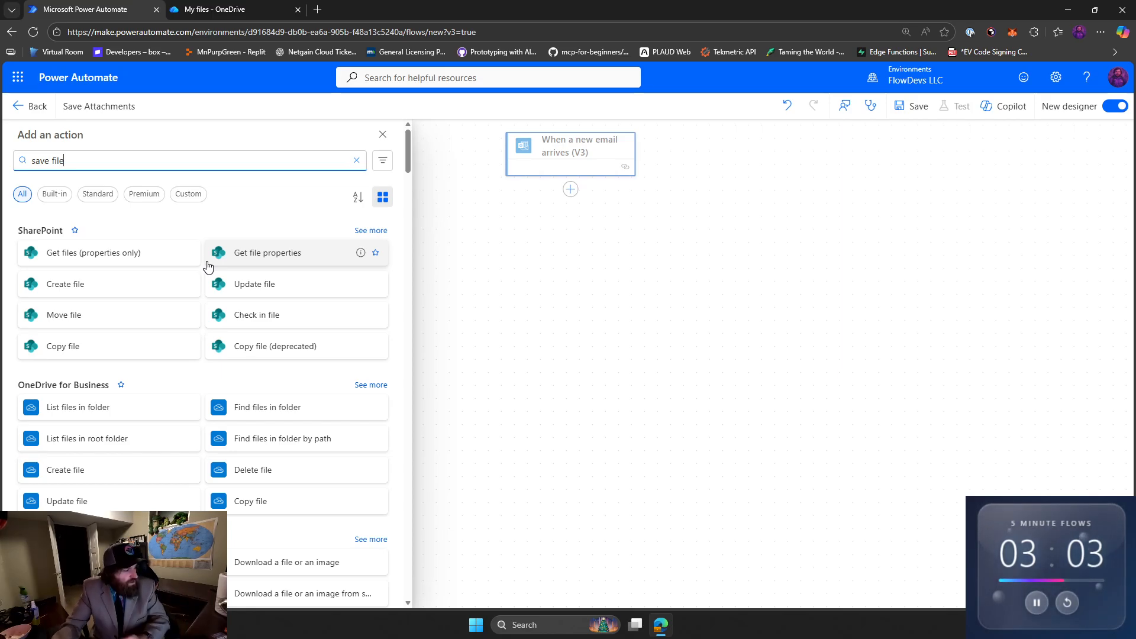
click(125, 471)
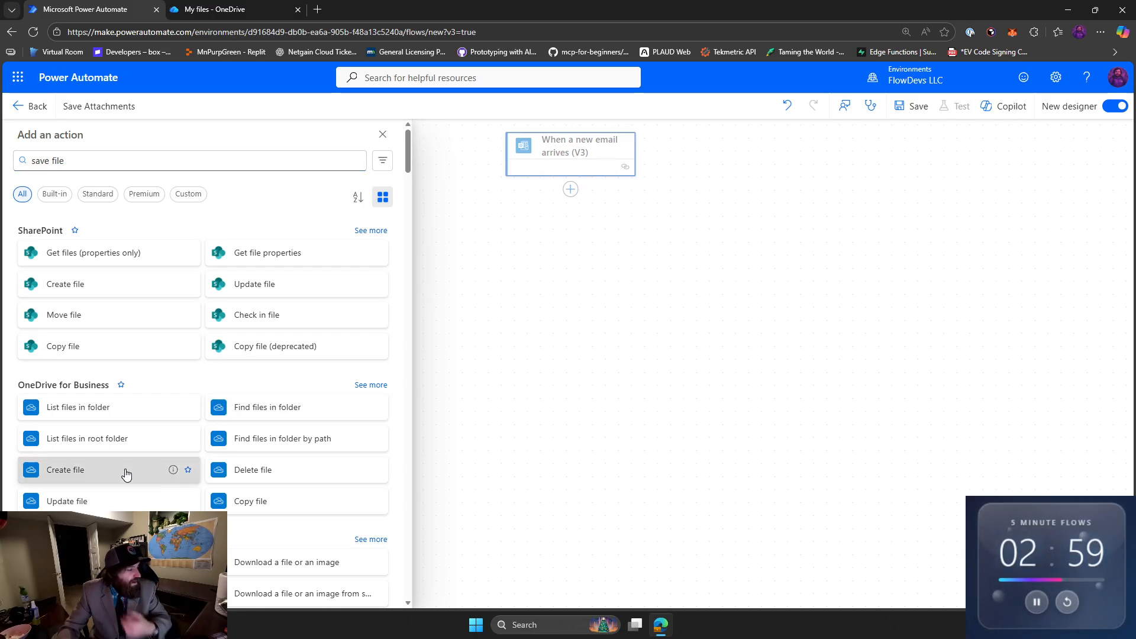
Set the Create file action's folder path to Root and browse the folders inside it.
click(390, 242)
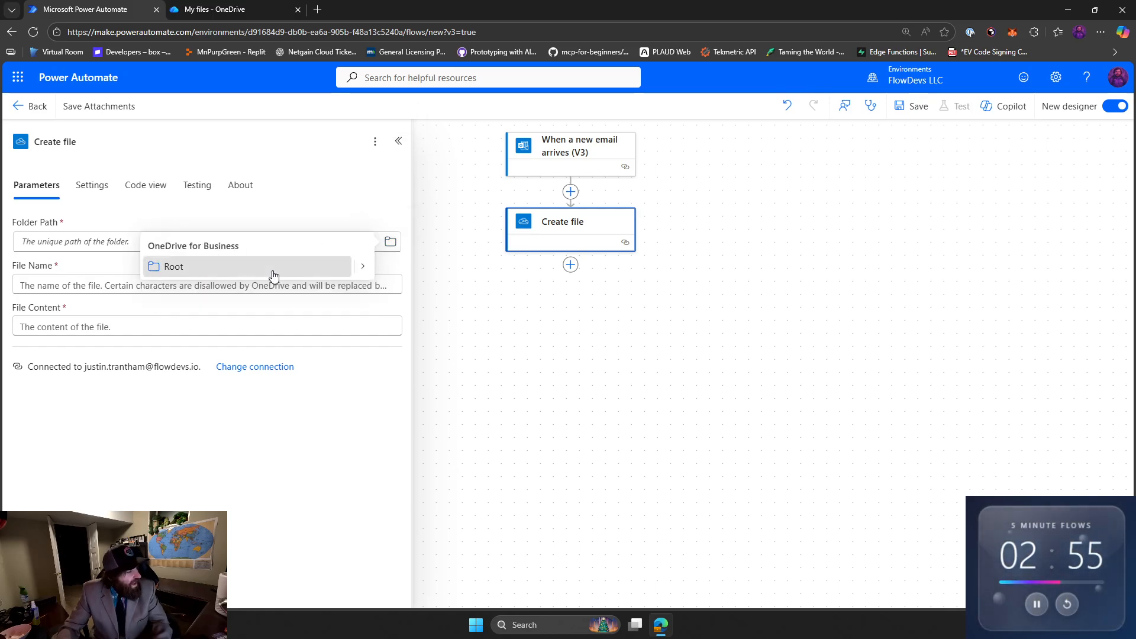
click(214, 269)
click(390, 242)
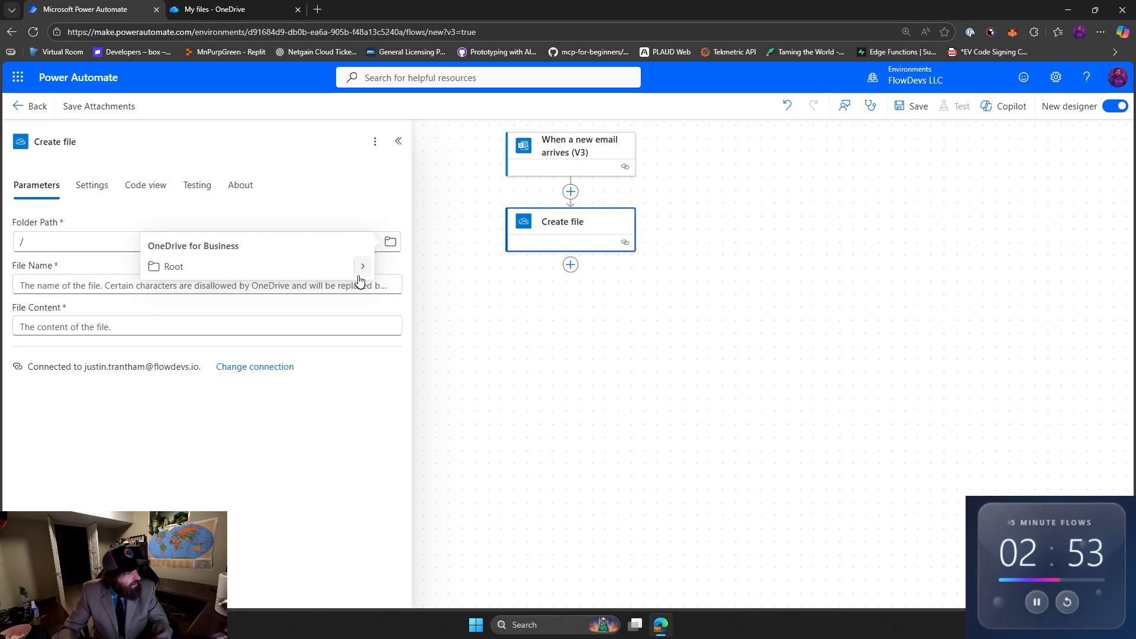
click(363, 272)
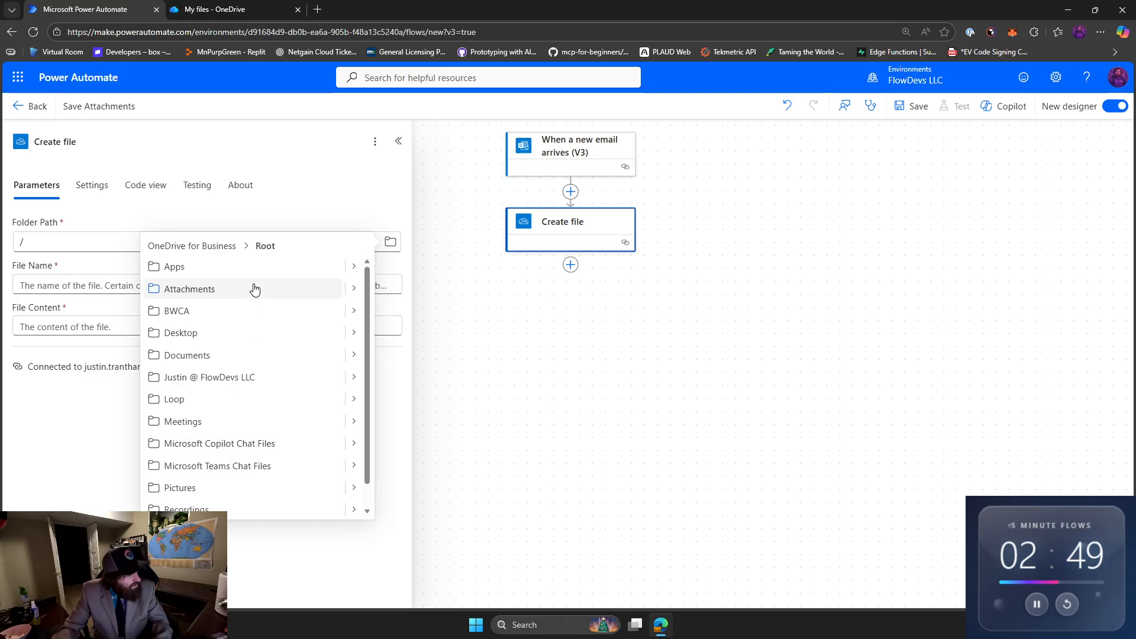
Switch to OneDrive and create an orange folder named "Email Attachments" in My files.
click(224, 11)
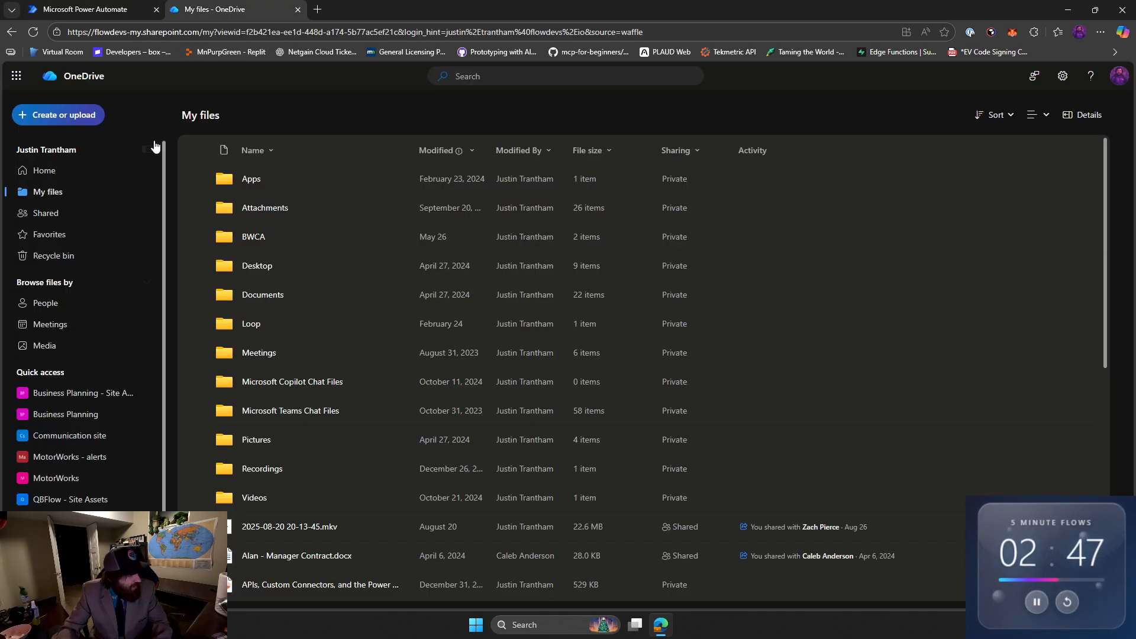
click(89, 119)
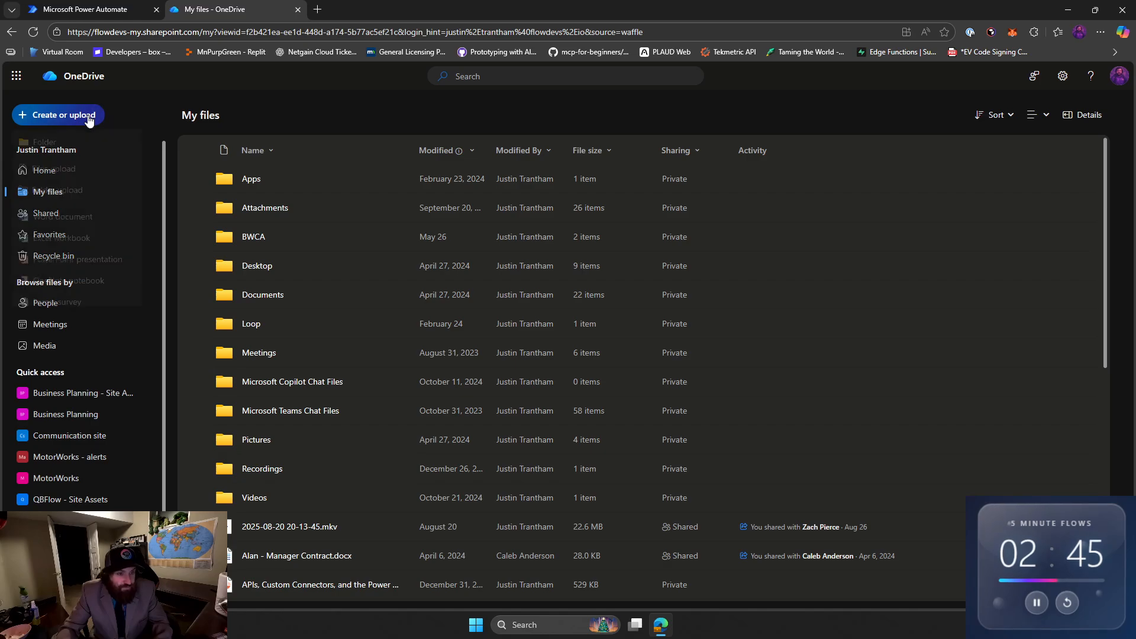
click(88, 144)
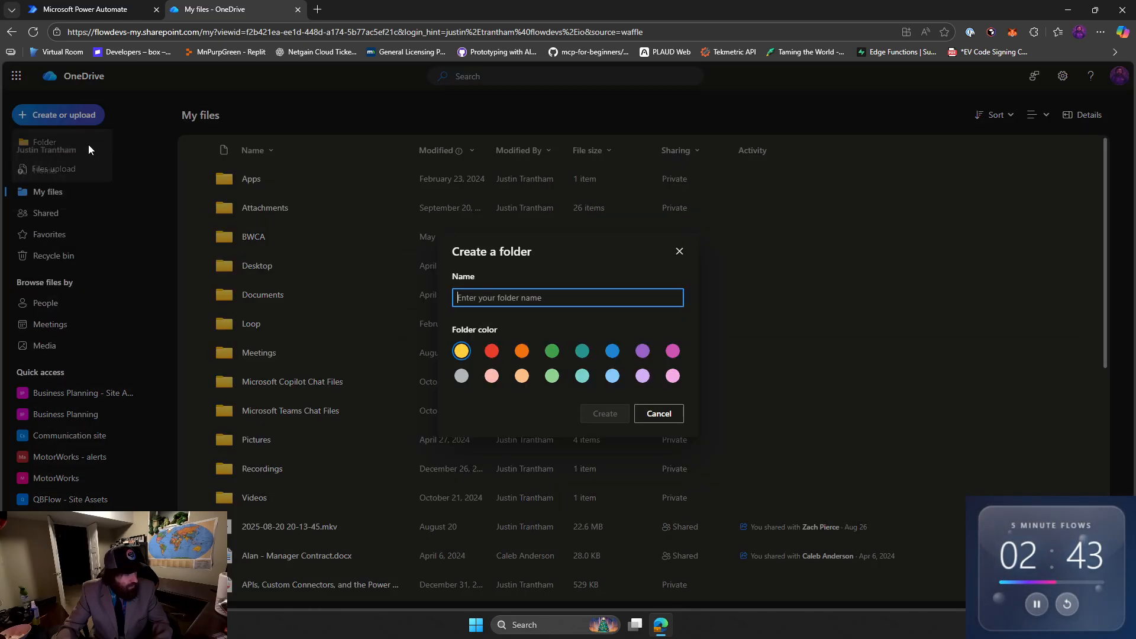
text(Email Attachments)
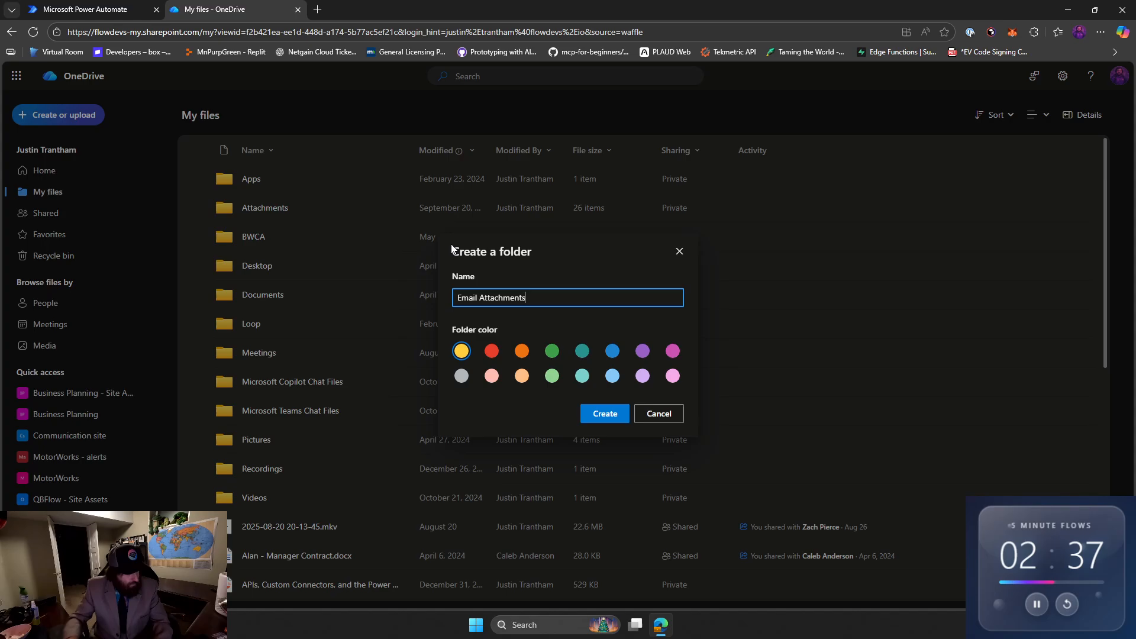
click(520, 353)
click(604, 413)
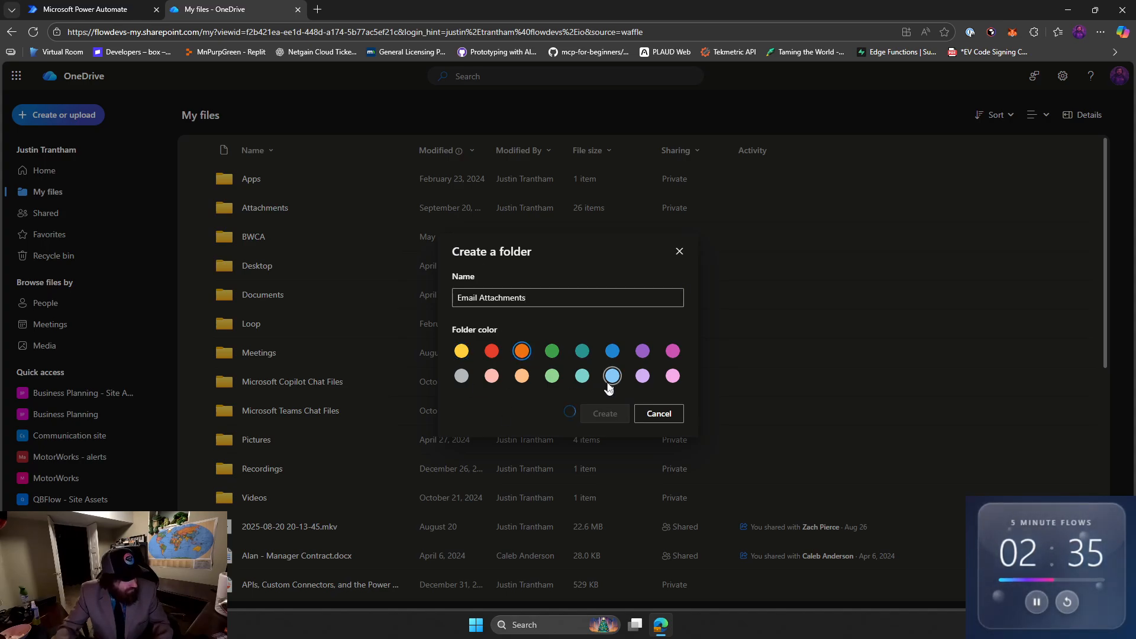
Switch back to Power Automate and set the Create file folder path to /Email Attachments, reloading the folder list under Root.
click(112, 6)
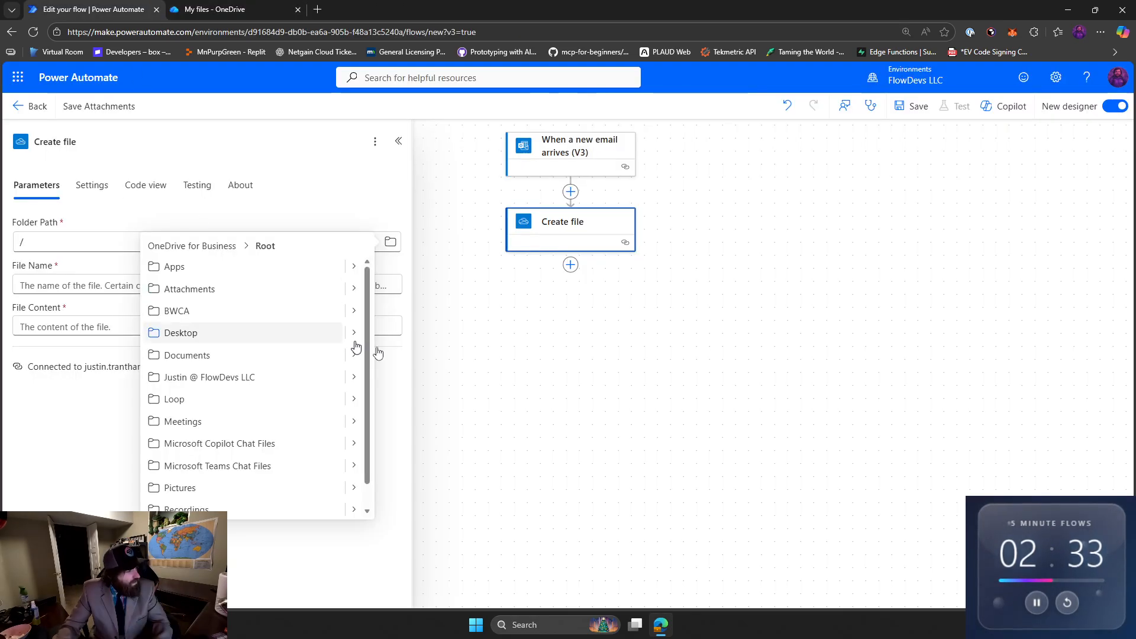
click(589, 314)
click(591, 243)
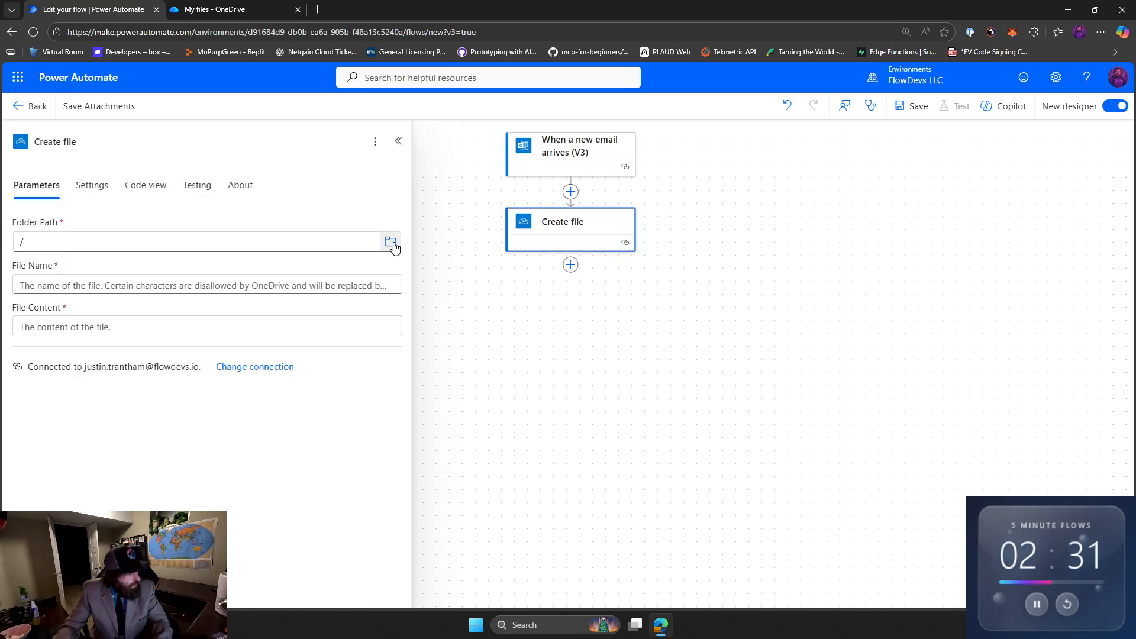
click(390, 242)
click(363, 271)
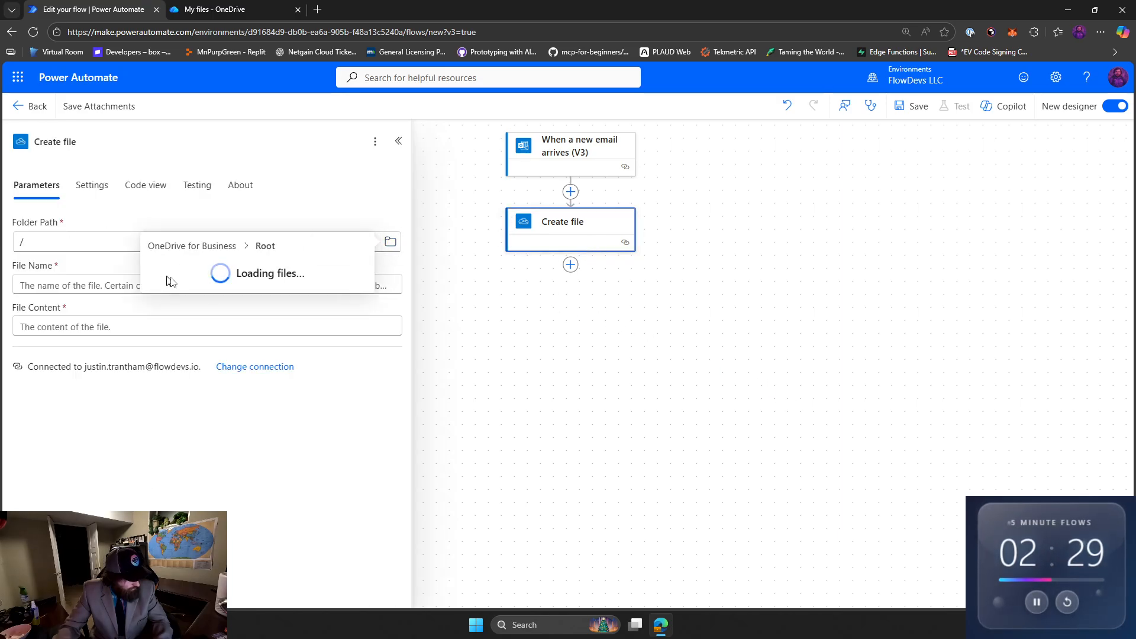
click(216, 383)
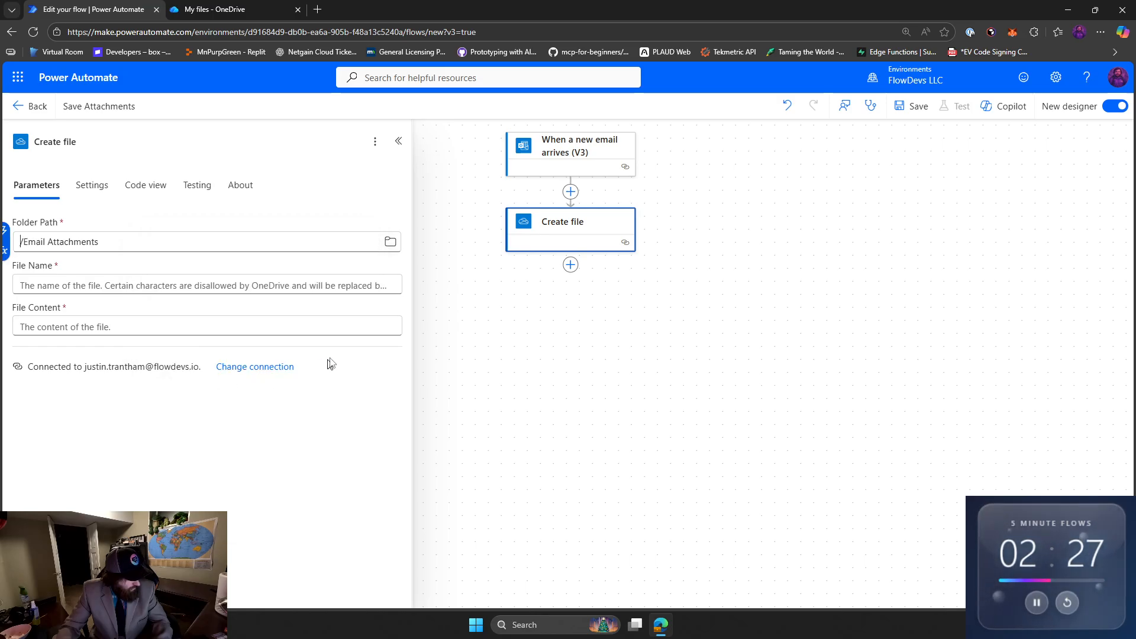
Set the Create file action's File Name to the dynamic value Attachments Name from the email trigger.
click(260, 286)
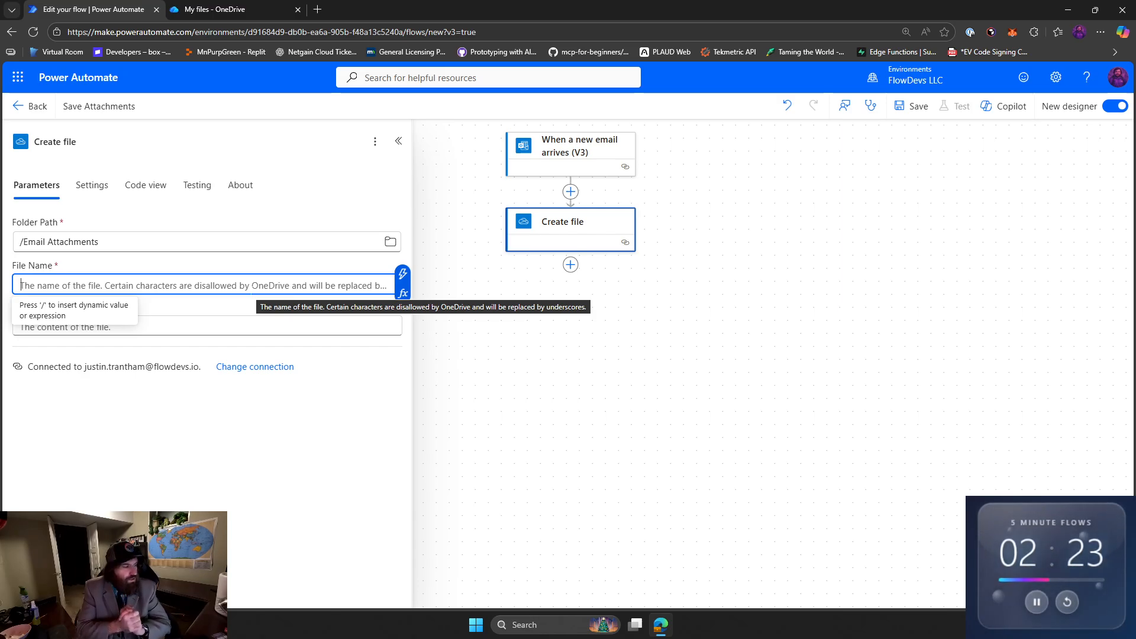
text(/)
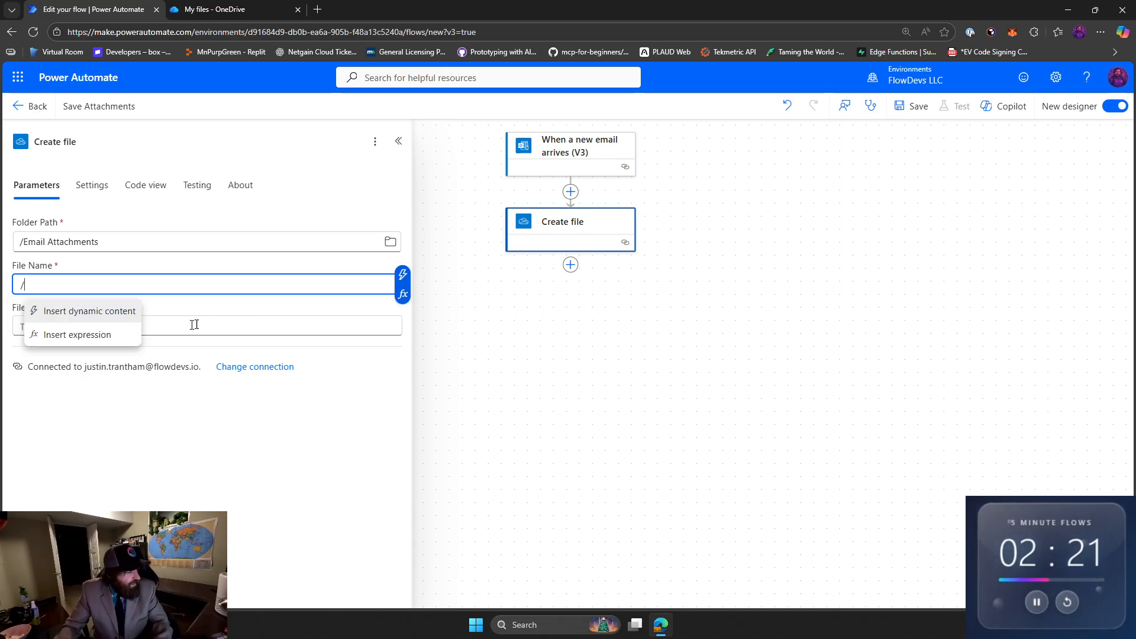
click(101, 313)
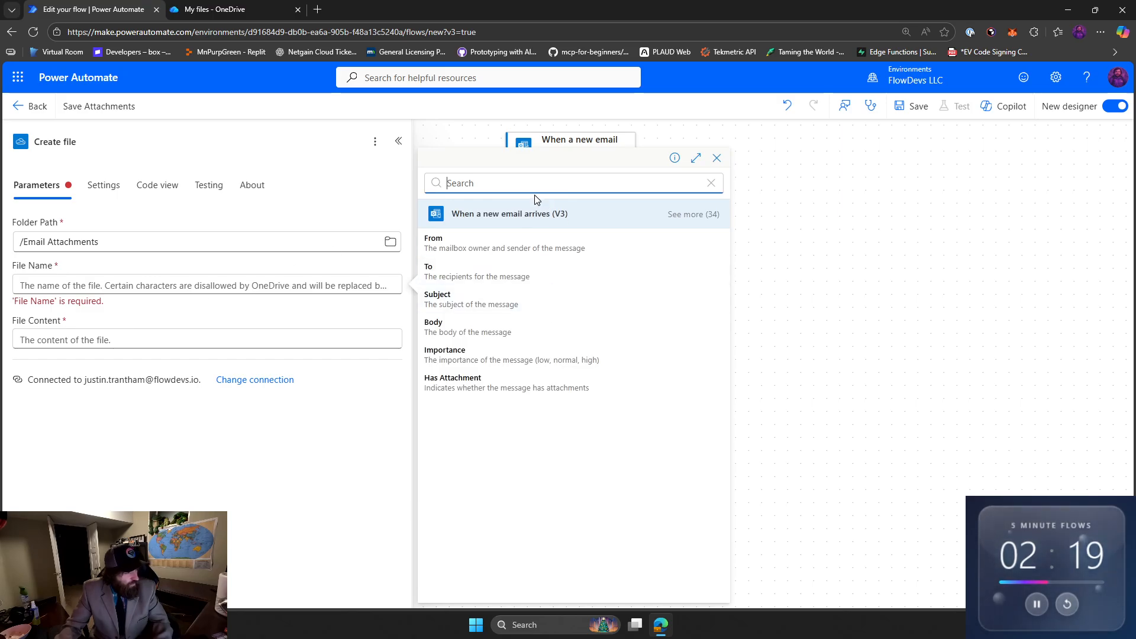
text(name)
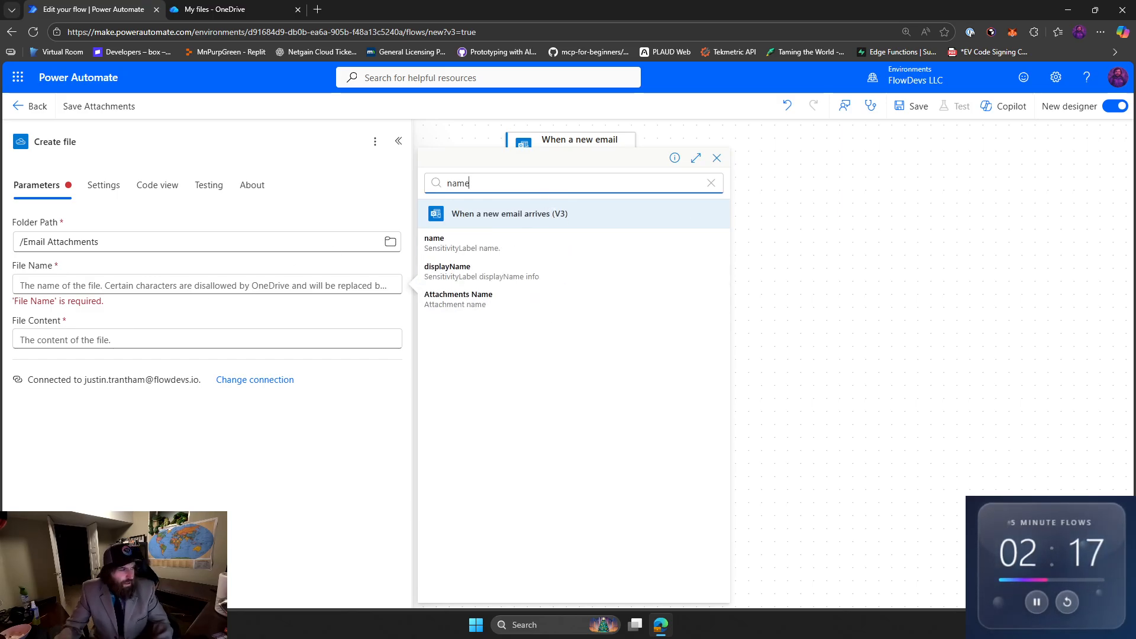
click(542, 303)
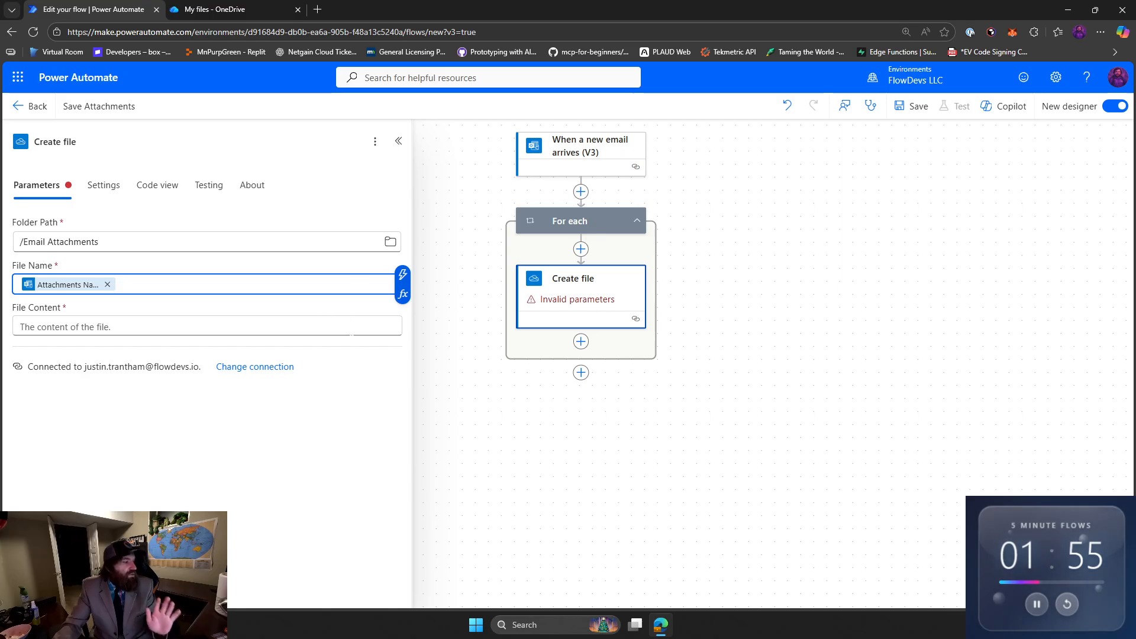
Set the Create file action's File Content to the dynamic value Attachments Content from the email trigger and save the flow.
click(594, 229)
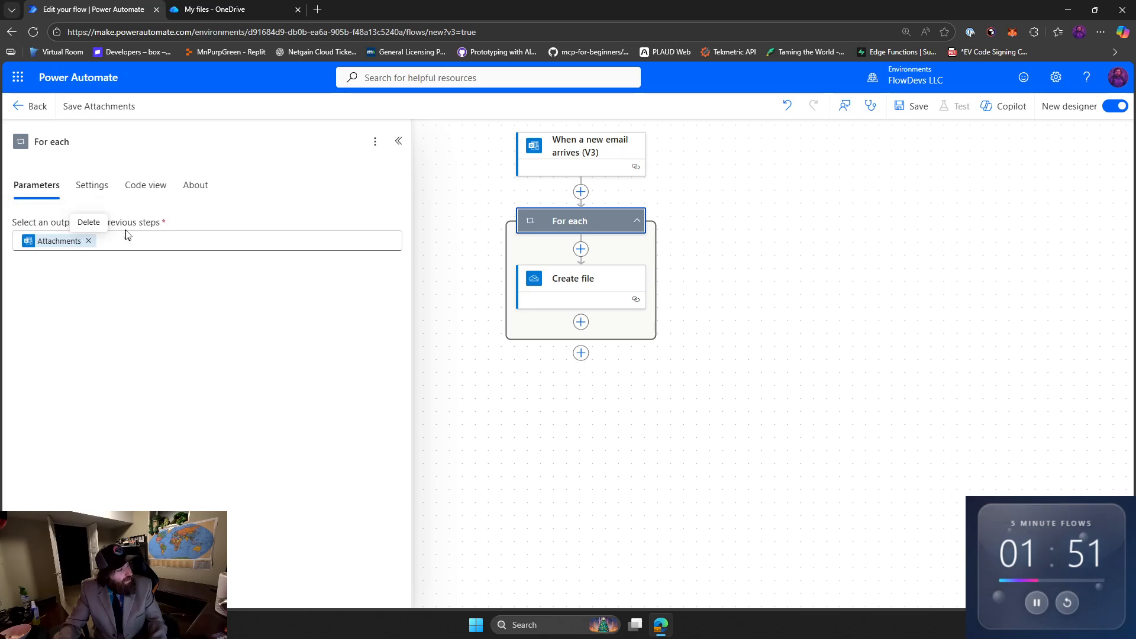
click(581, 285)
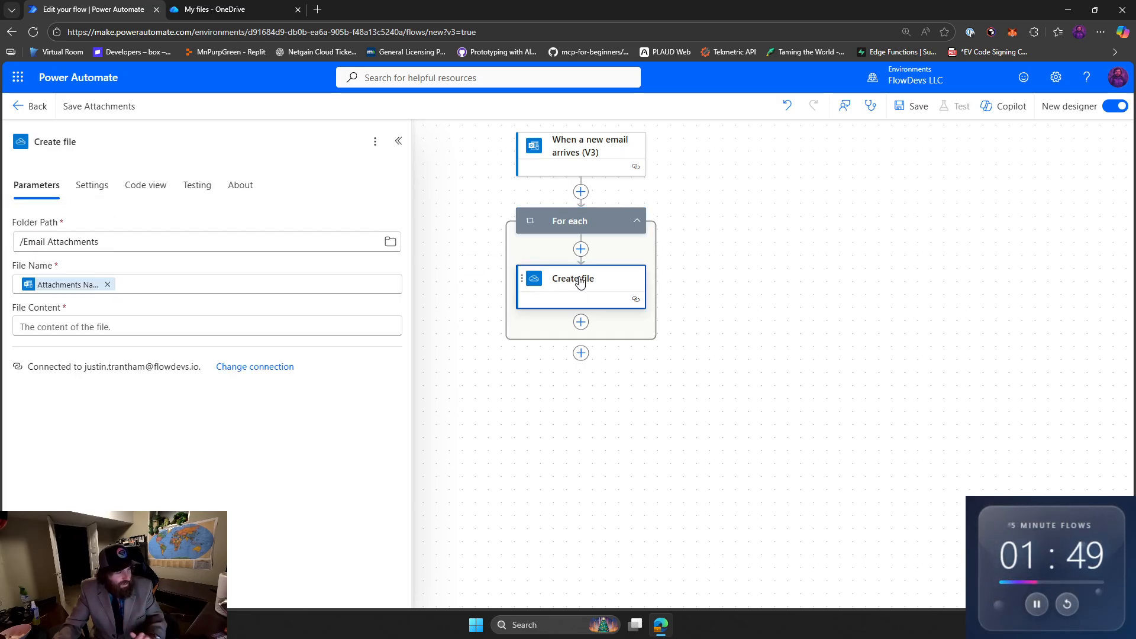
click(186, 330)
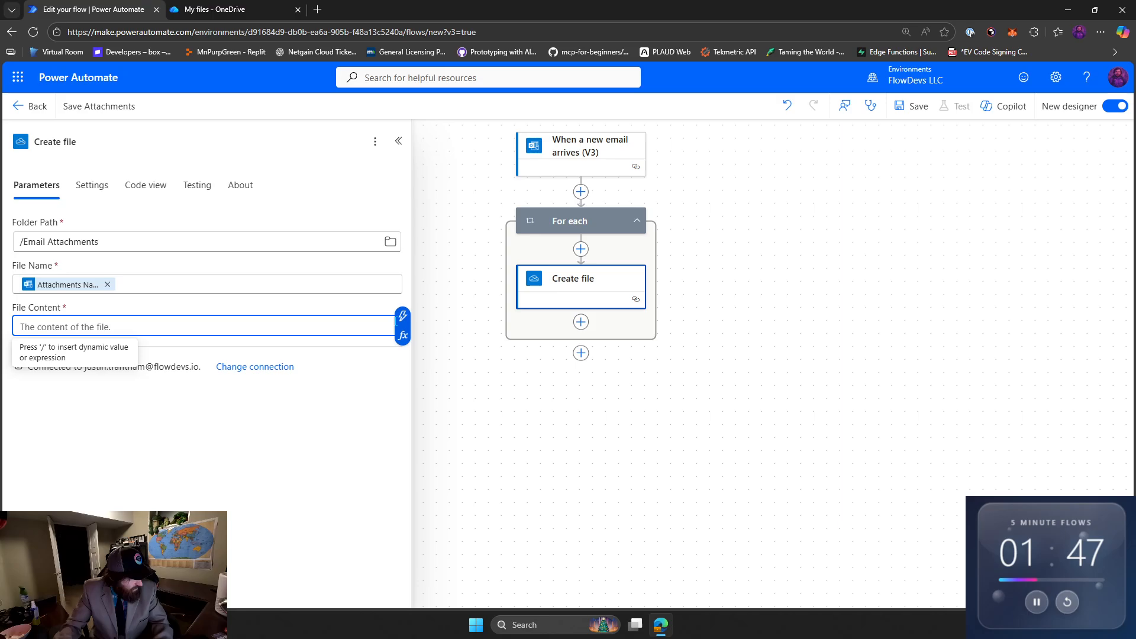
click(403, 316)
text(attach)
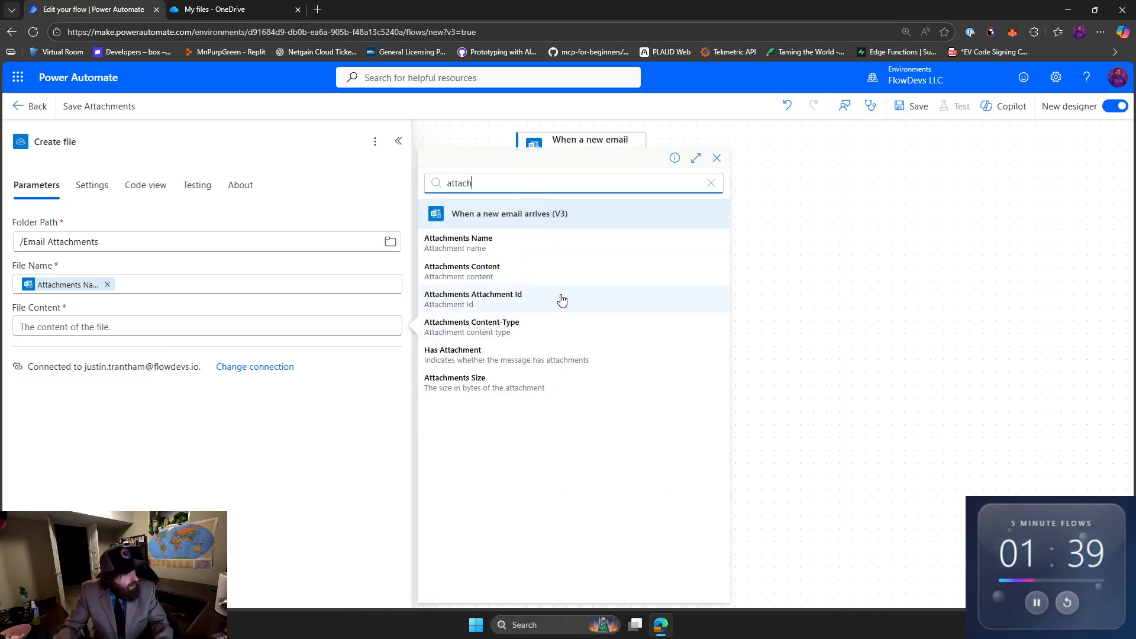
click(560, 271)
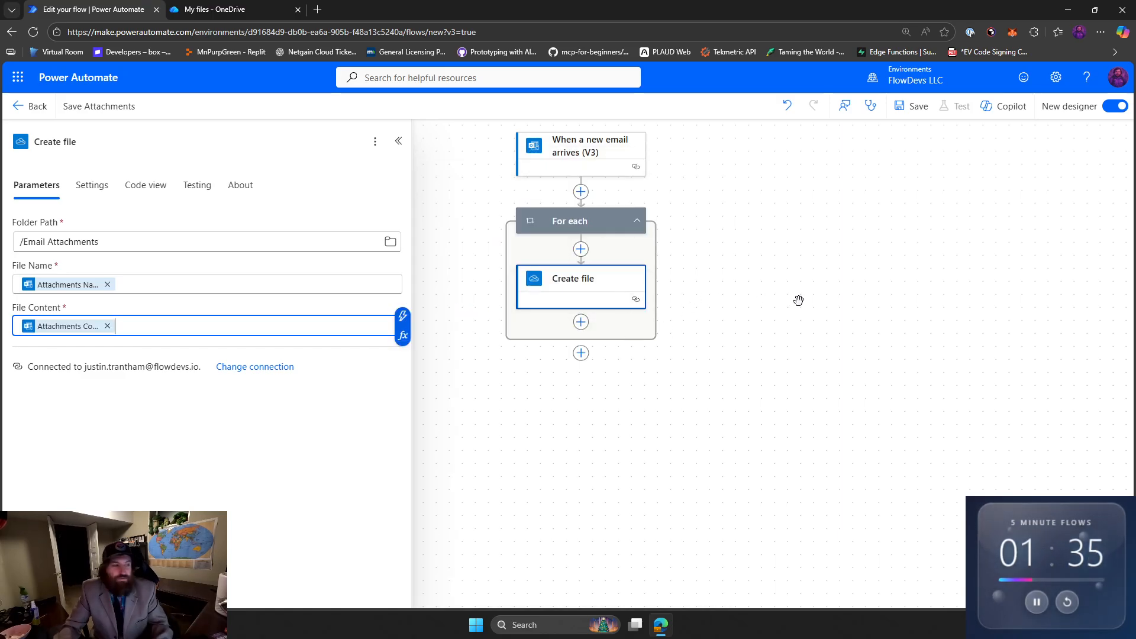
click(830, 270)
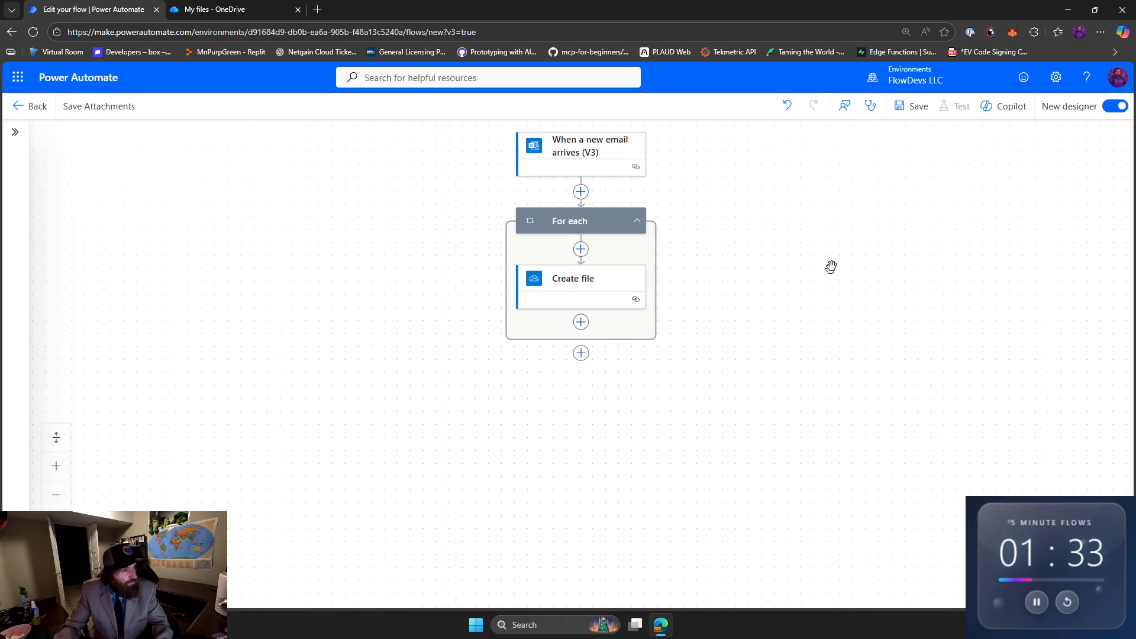
click(914, 107)
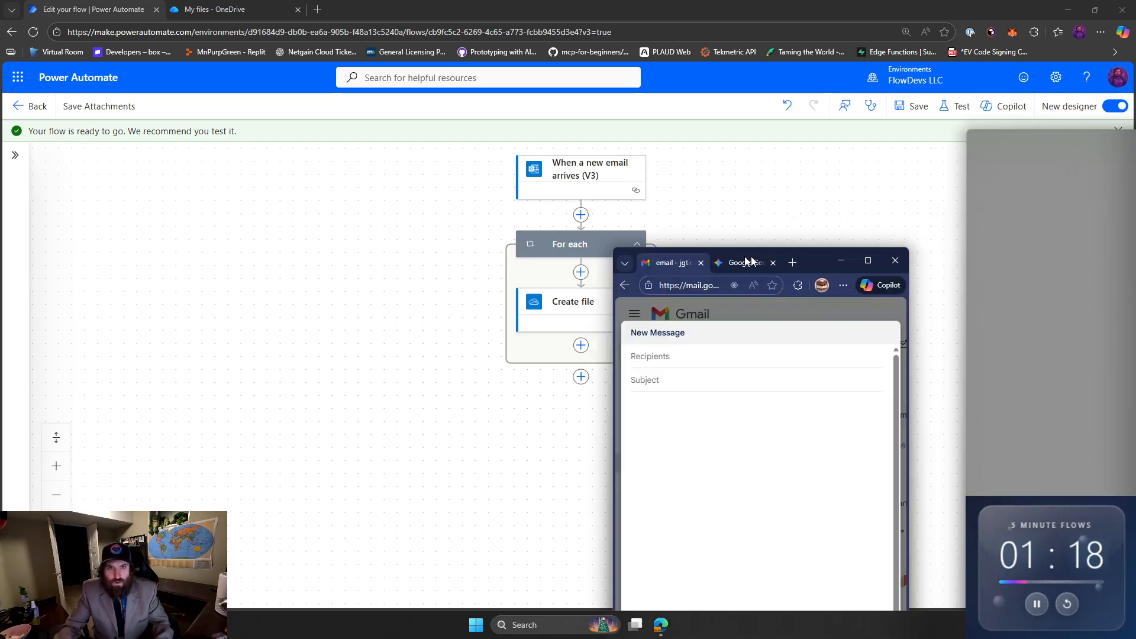
Switch to Gmail and address the new message to the flow owner's work e-mail with the subject "Email - 5 minute flow".
drag(747, 261, 514, 4)
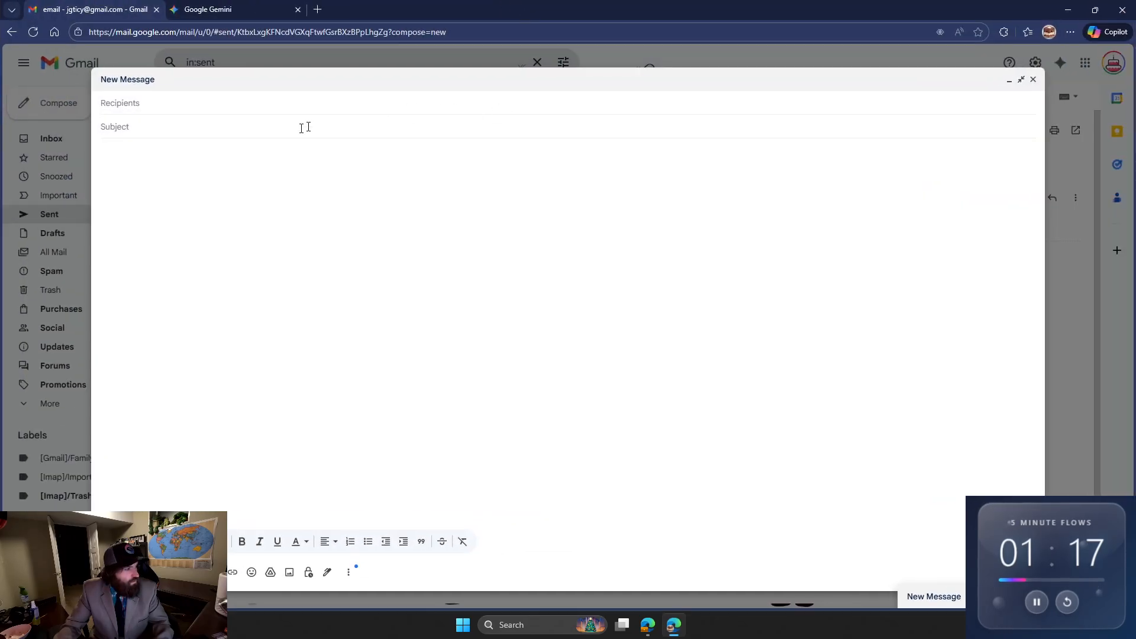
click(242, 111)
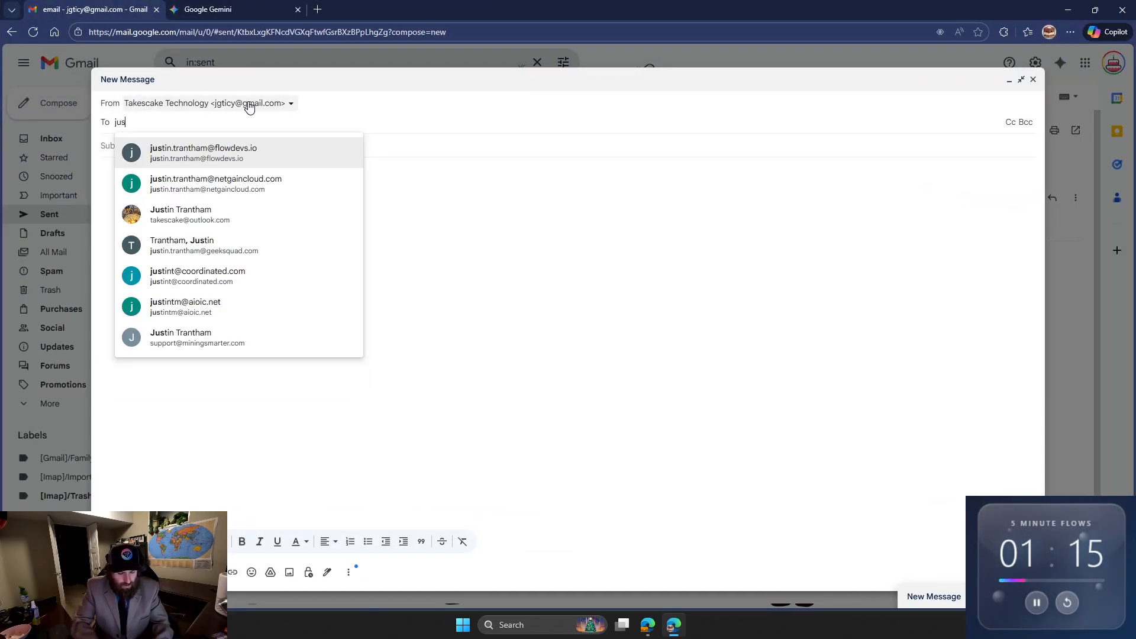
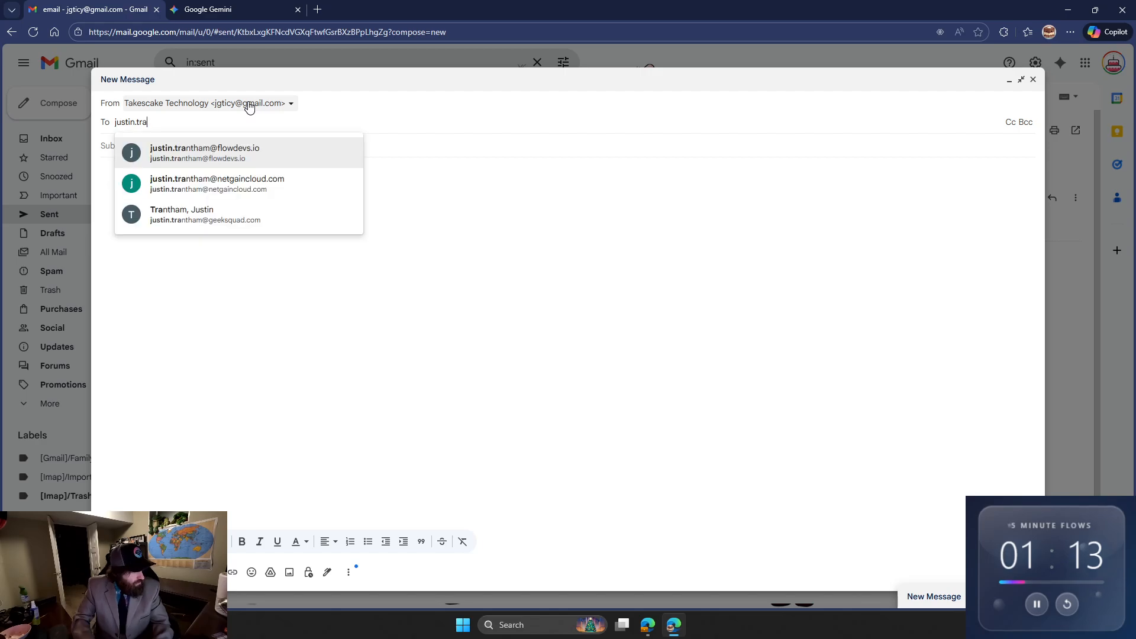
key(Return)
key(Tab)
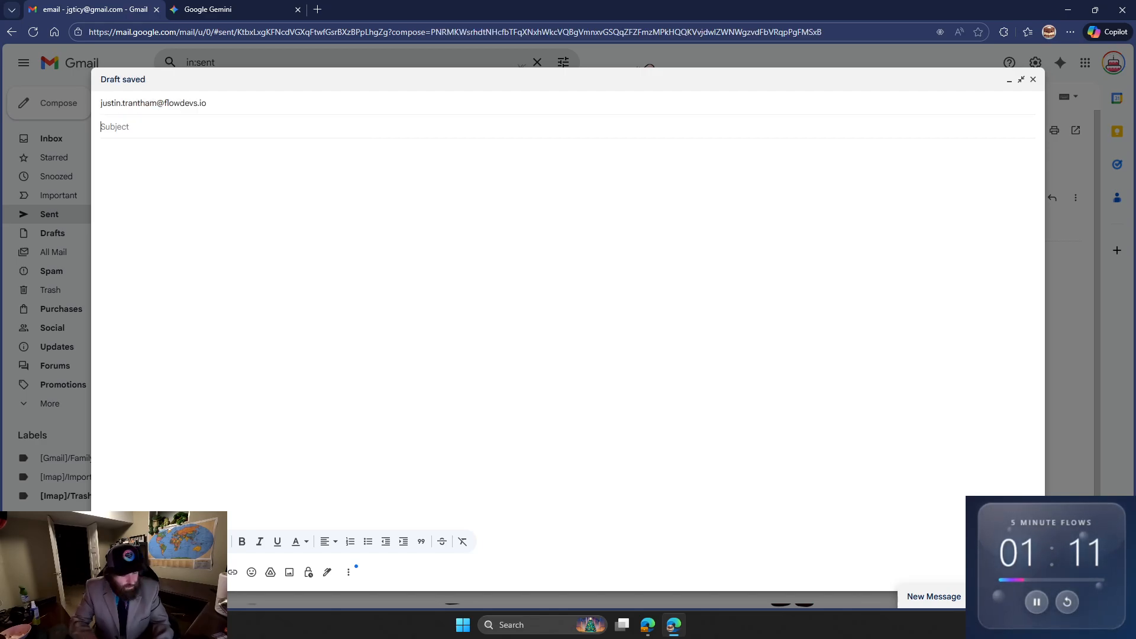
text(Email - 5 m)
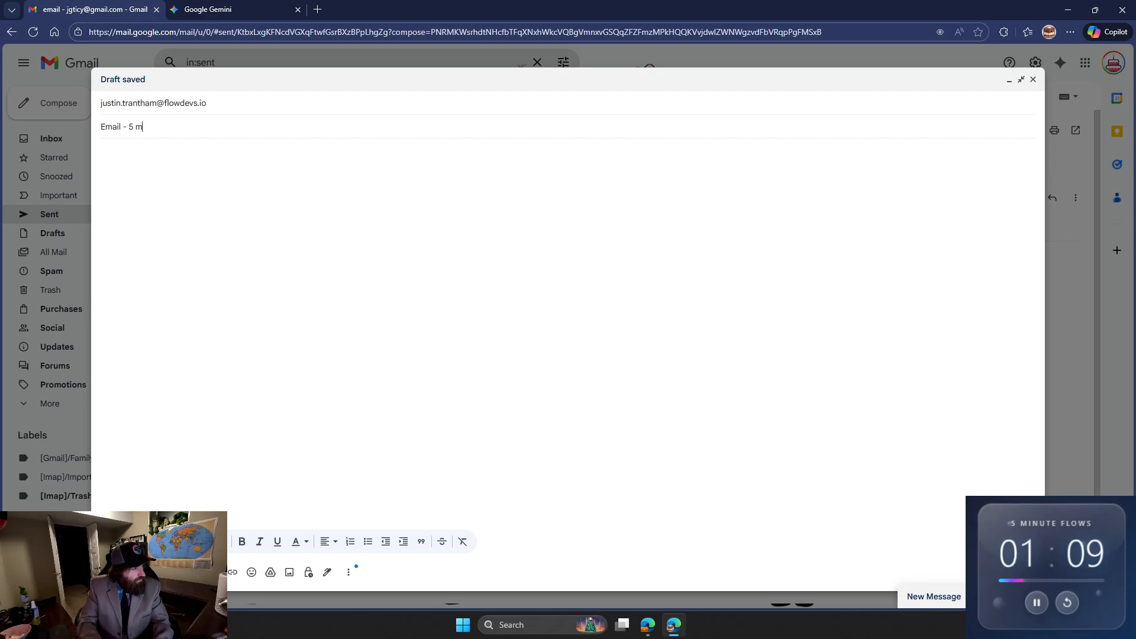
text(ow)
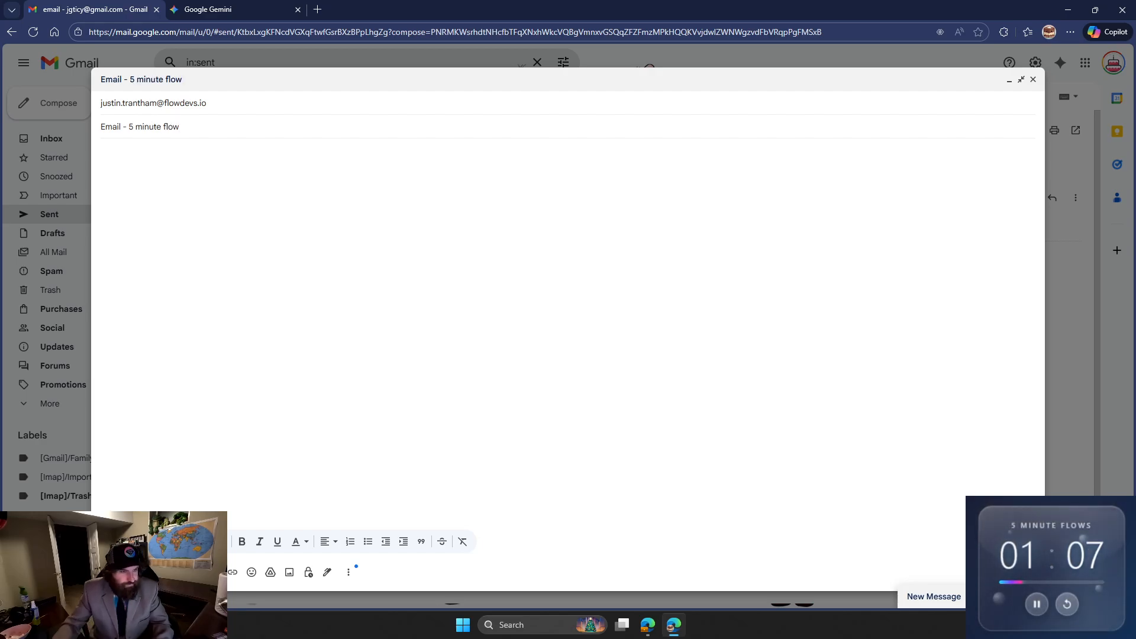
key(Tab)
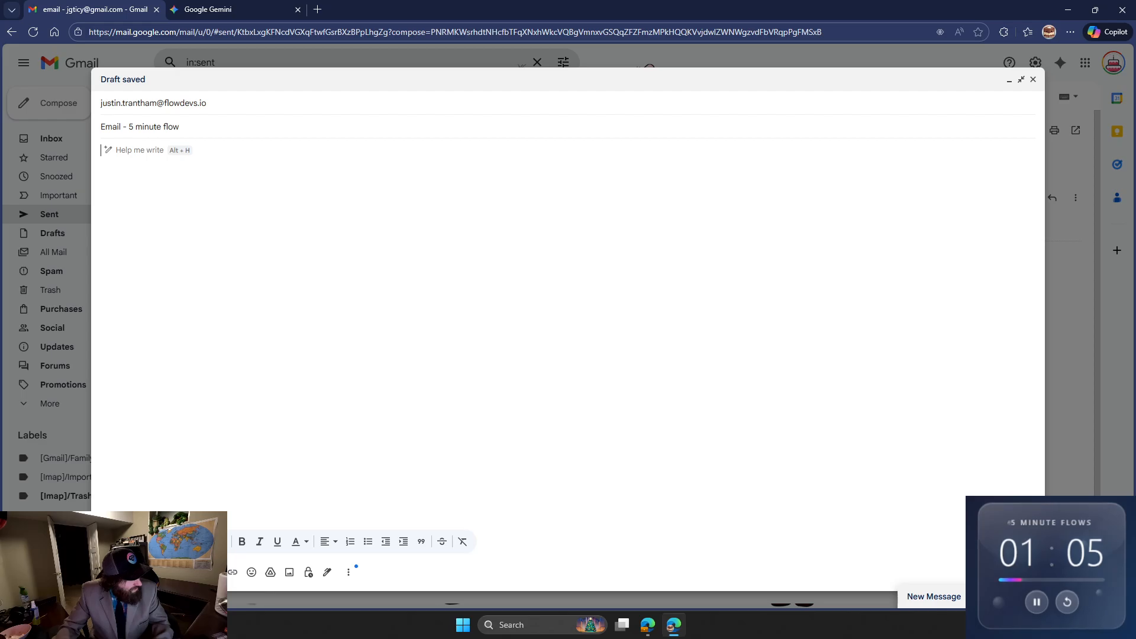
Attach "Operational Separation Compliance (1).pdf" from Downloads to the message and send it.
click(228, 573)
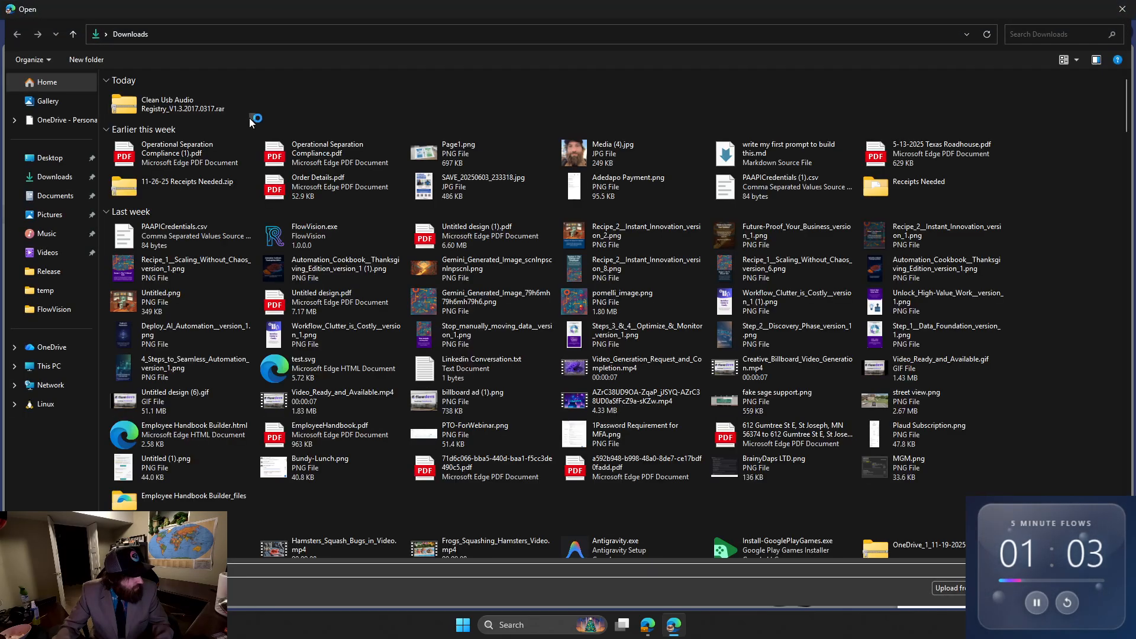
double_click(178, 152)
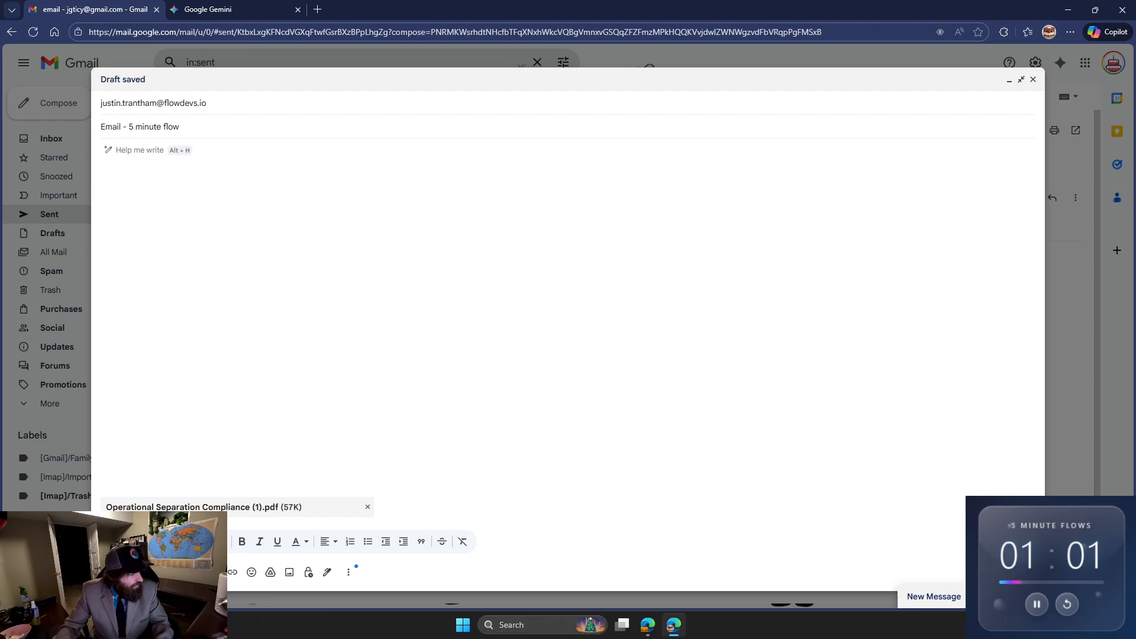
click(121, 572)
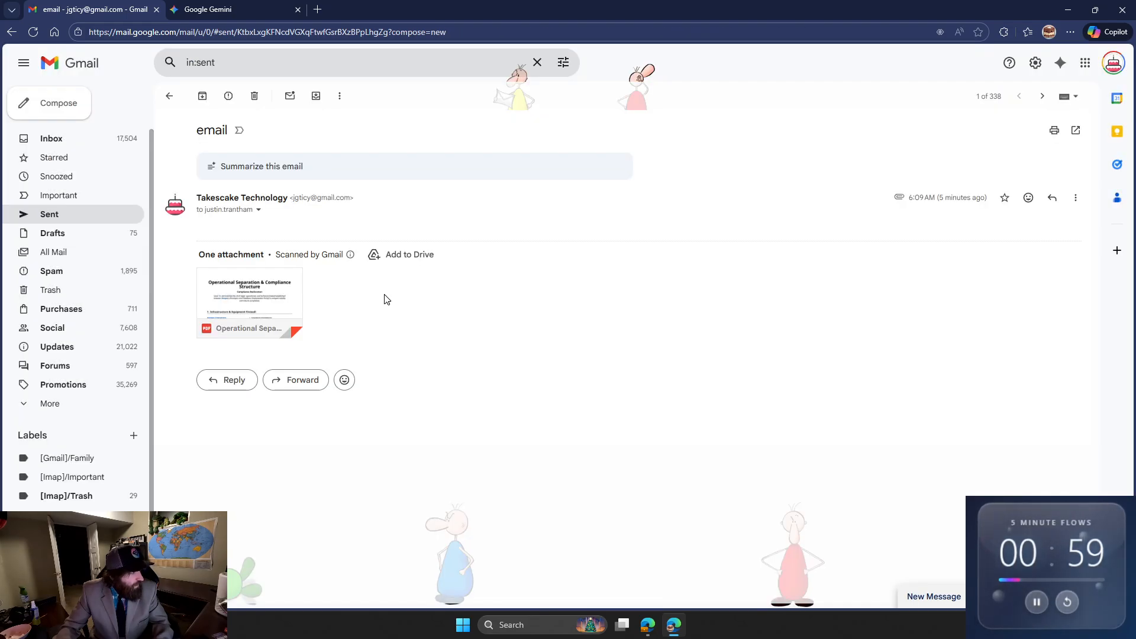
Switch to OneDrive and open the Email Attachments folder in My files.
drag(673, 4, 713, 0)
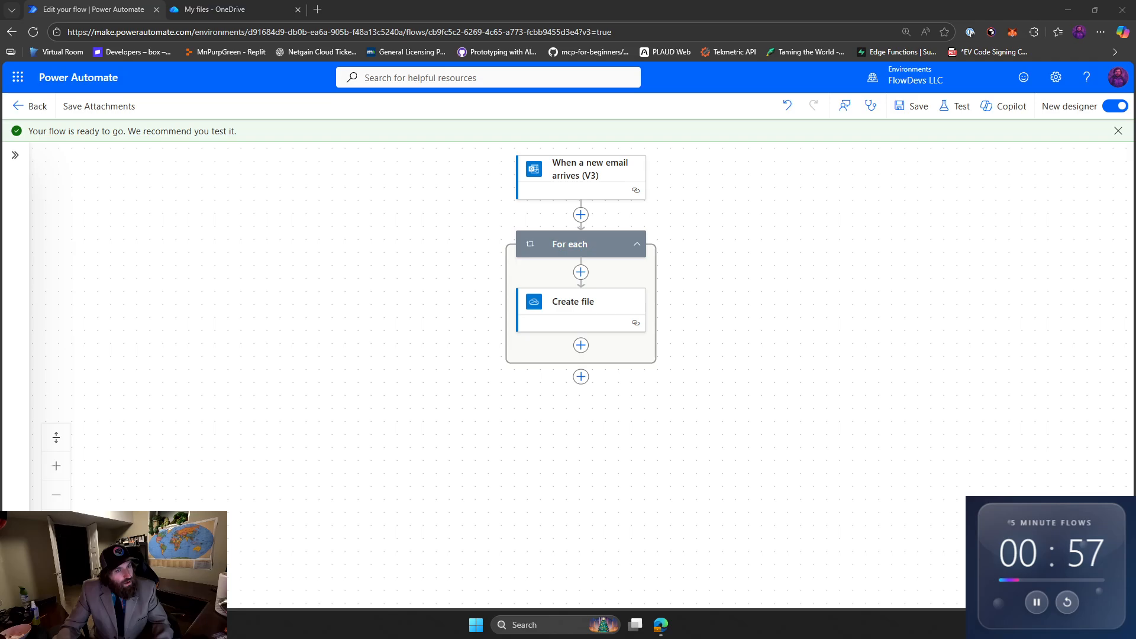
click(233, 10)
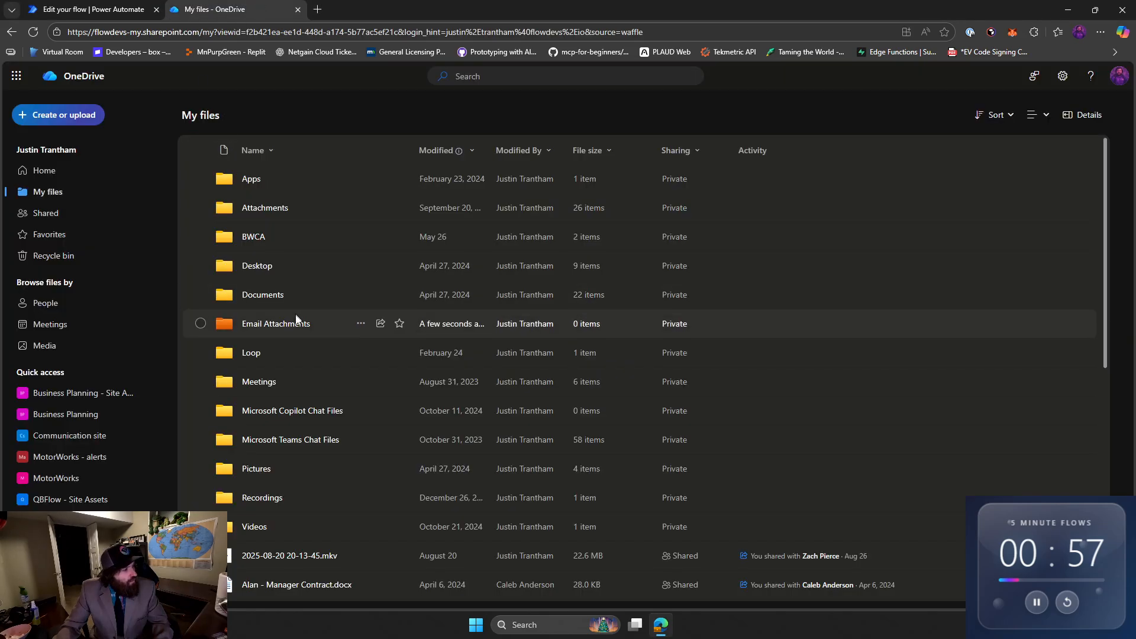
double_click(282, 329)
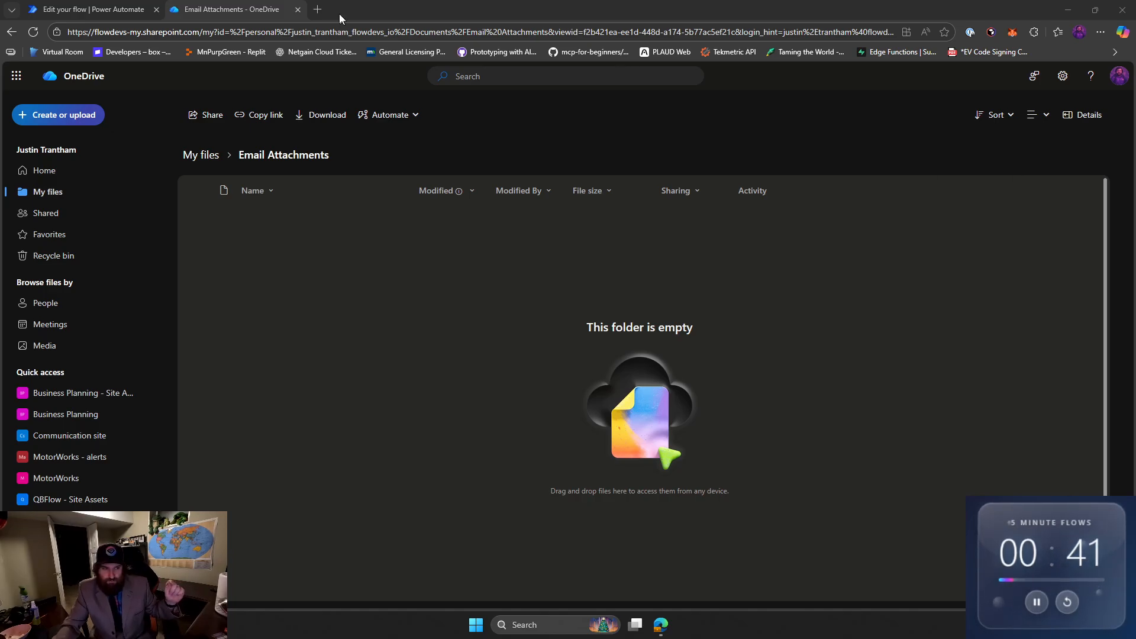
Switch back to Power Automate and review the parameters of the email trigger, the For each loop and the Create file action.
click(72, 7)
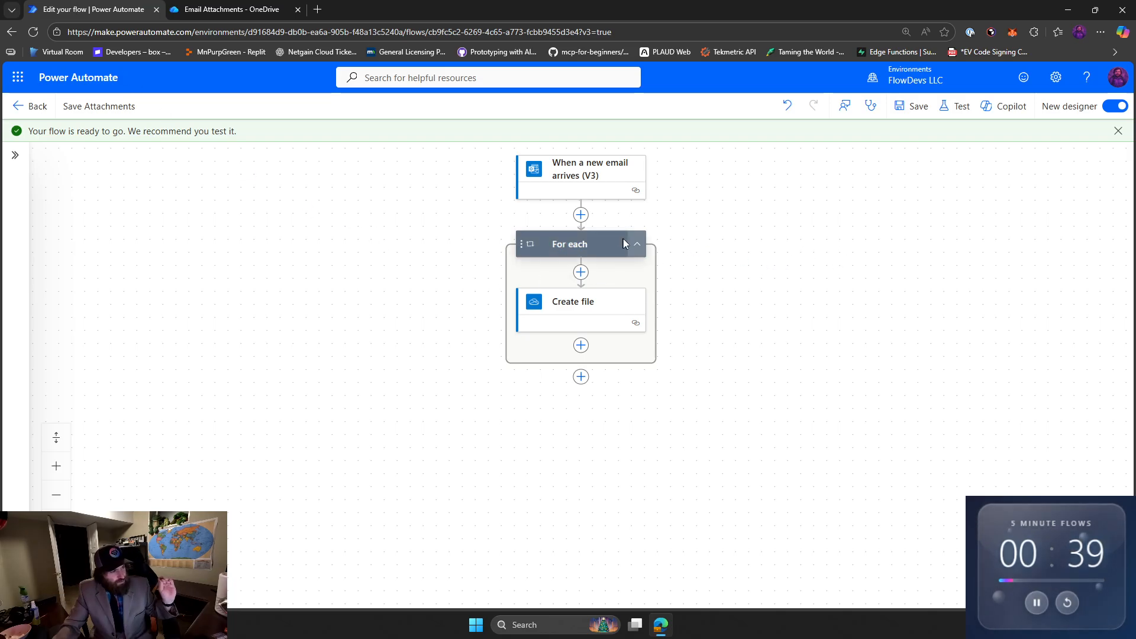
click(562, 197)
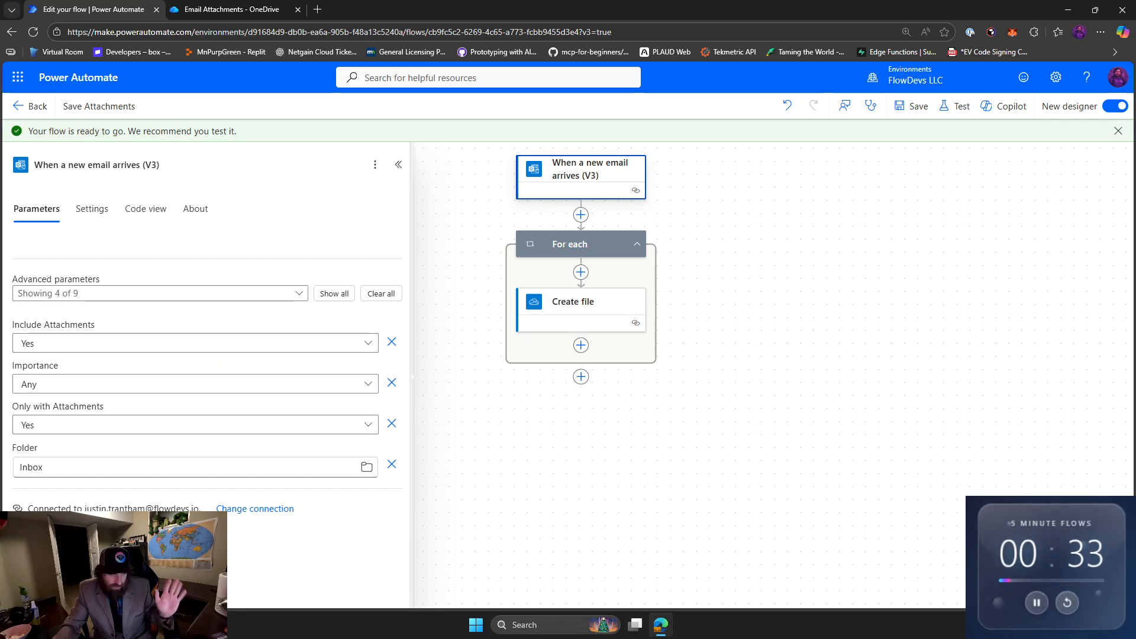
click(562, 320)
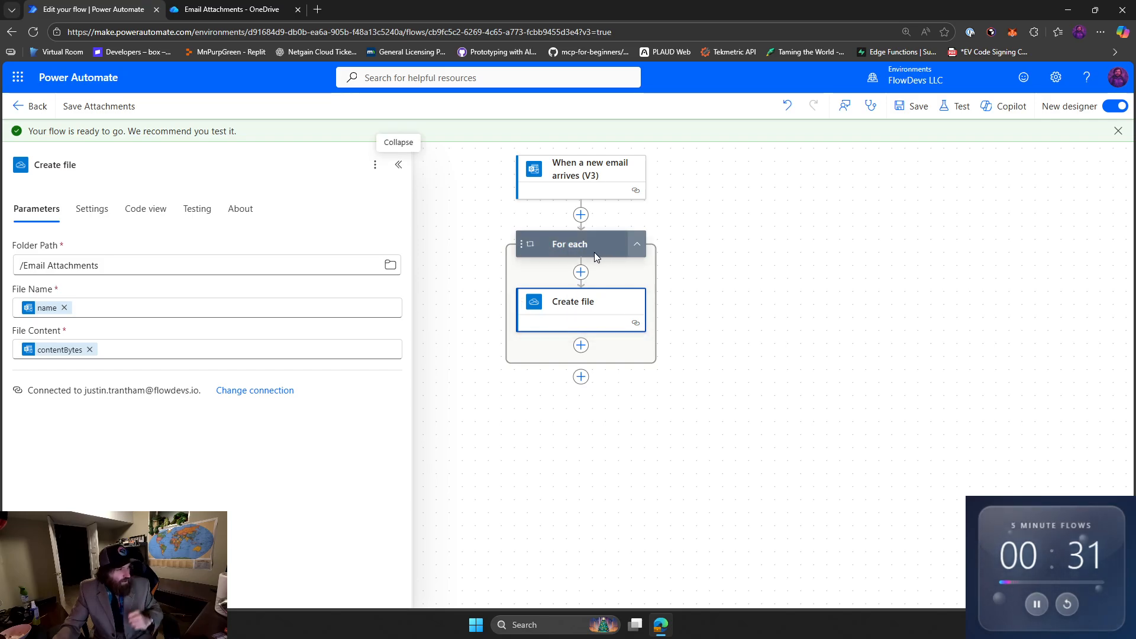
click(594, 252)
click(572, 323)
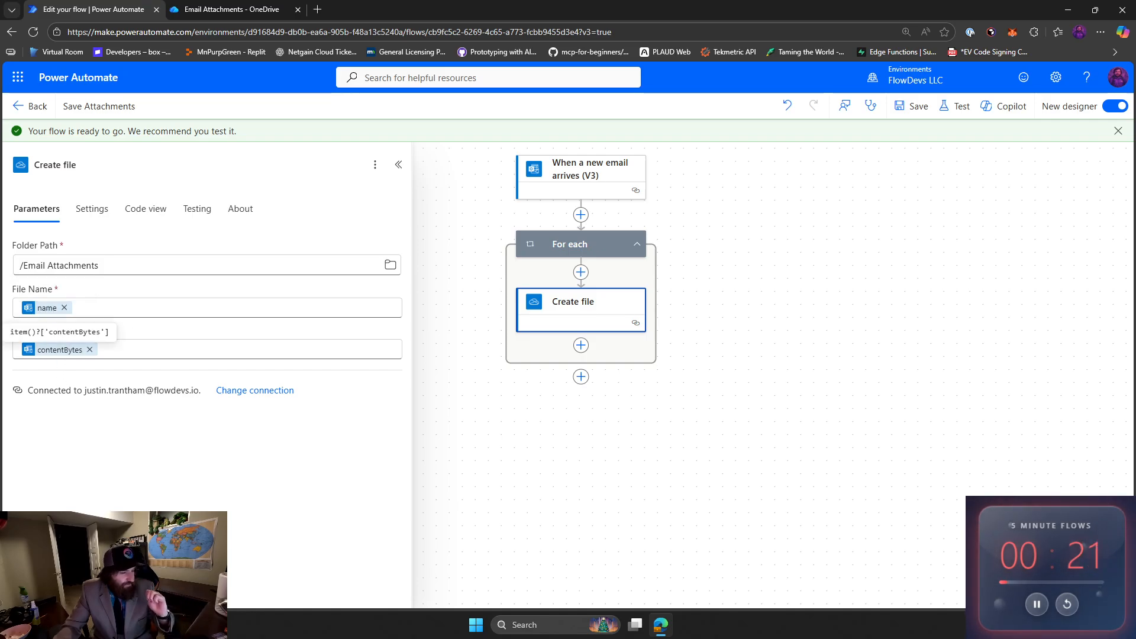
Return to OneDrive and reload the Email Attachments folder to check for the saved attachment.
click(233, 8)
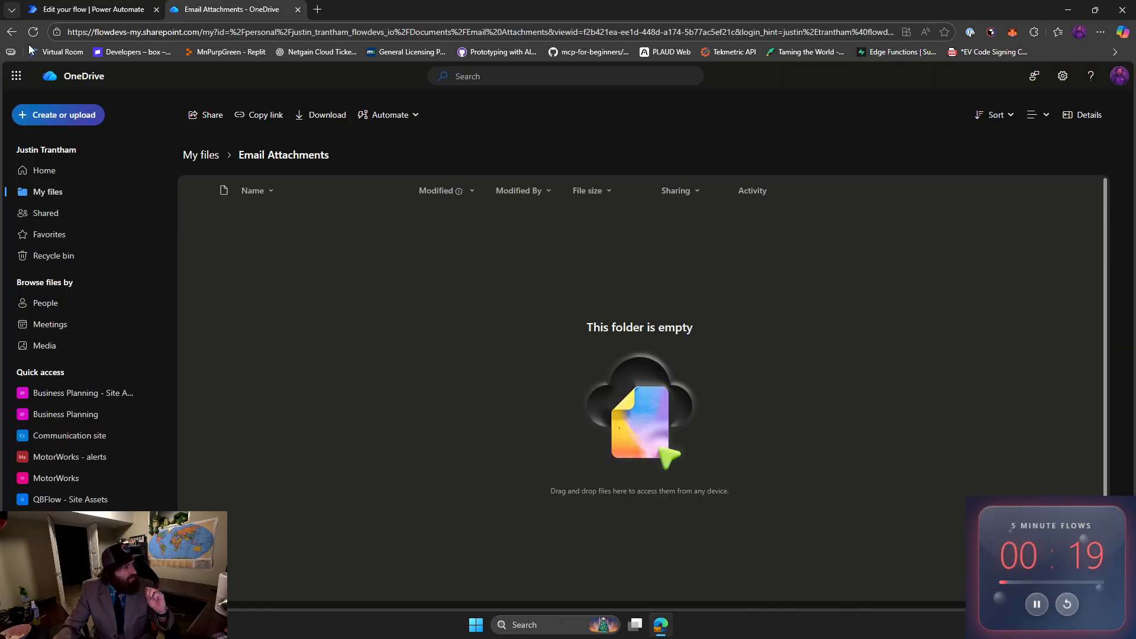
click(33, 31)
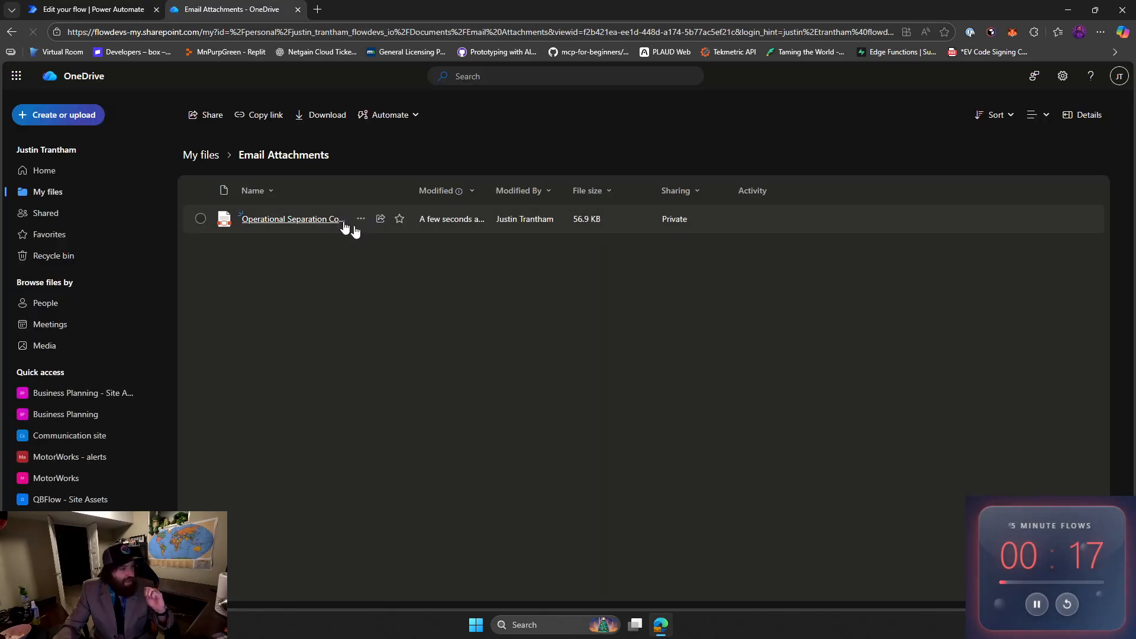